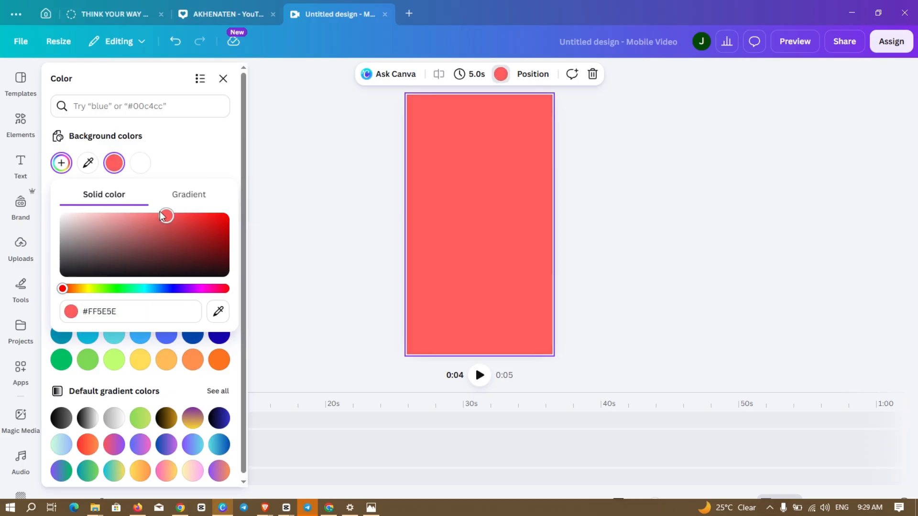
Change the page background to a solid pale yellow and close the color settings.
left_click_drag(62, 288, 93, 282)
mouse_move(142, 216)
left_mouse_down()
mouse_move(181, 219)
mouse_move(134, 215)
left_mouse_up()
mouse_move(93, 287)
left_mouse_down()
mouse_move(79, 287)
mouse_move(85, 282)
left_mouse_up()
left_click(300, 227)
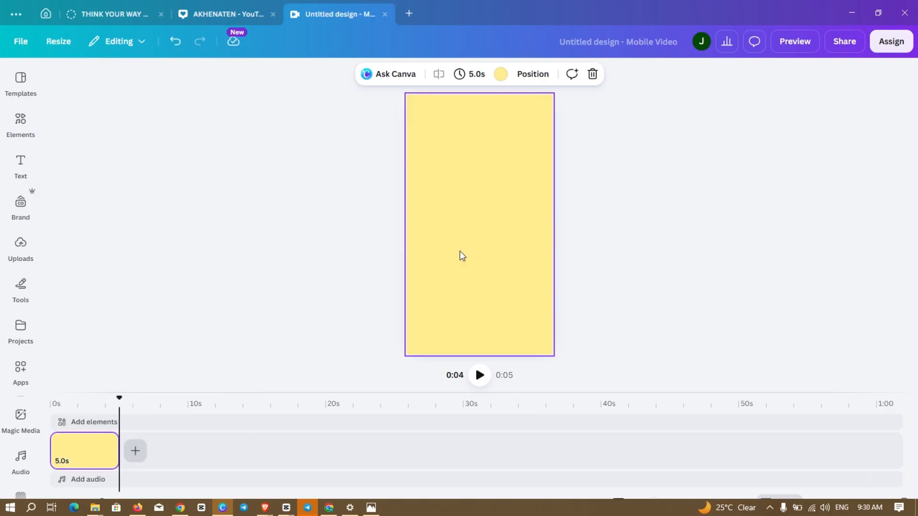
Extend the yellow background clip to 33.6 s and return the playhead to the start of the timeline.
left_click_drag(115, 456, 513, 452)
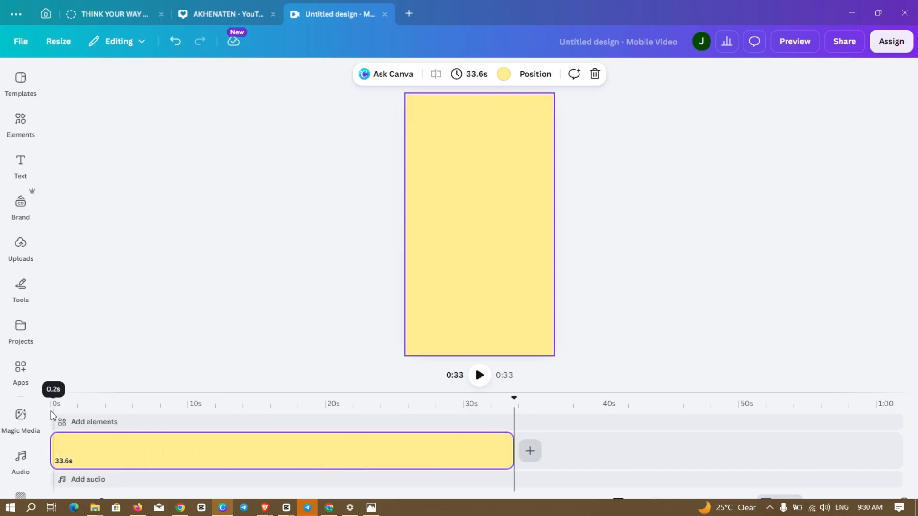
left_click(52, 413)
left_click_drag(53, 425, 51, 418)
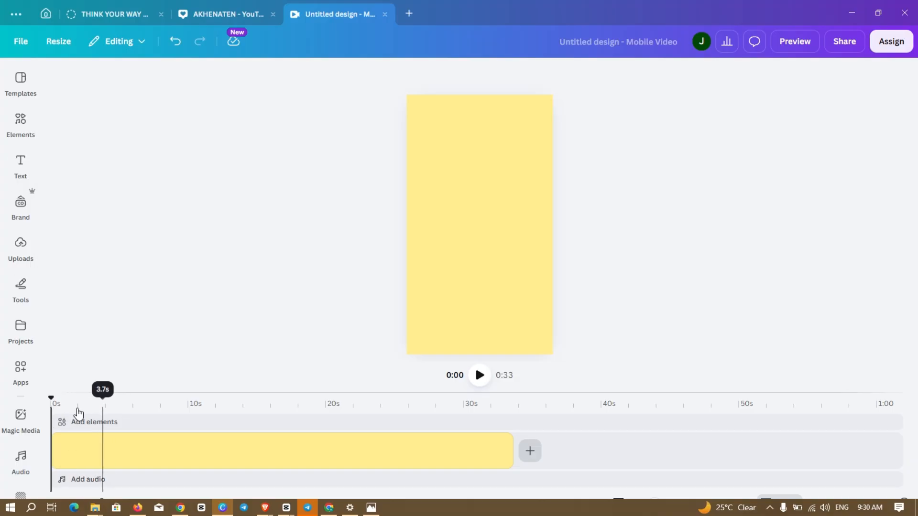
Add the uploaded audio "don't waste your life.mp3" to the audio track, starting at 0 s.
left_click(28, 251)
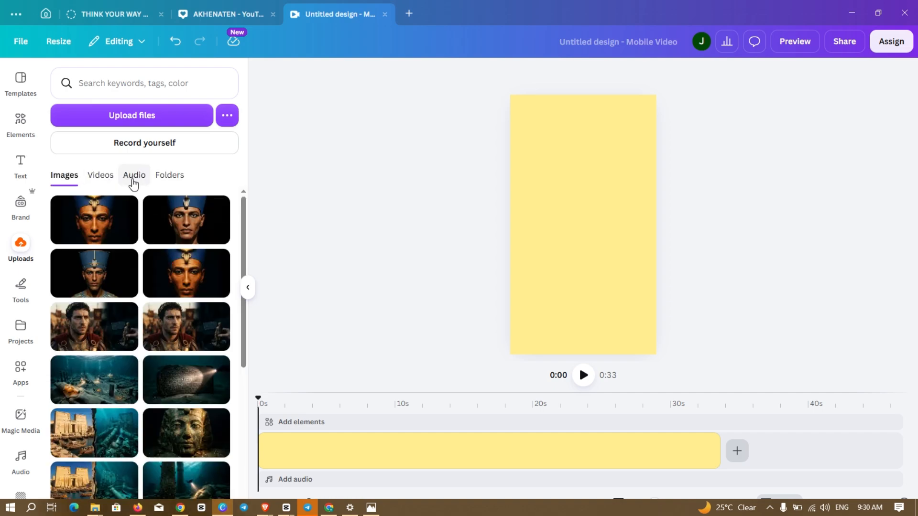
left_click(133, 176)
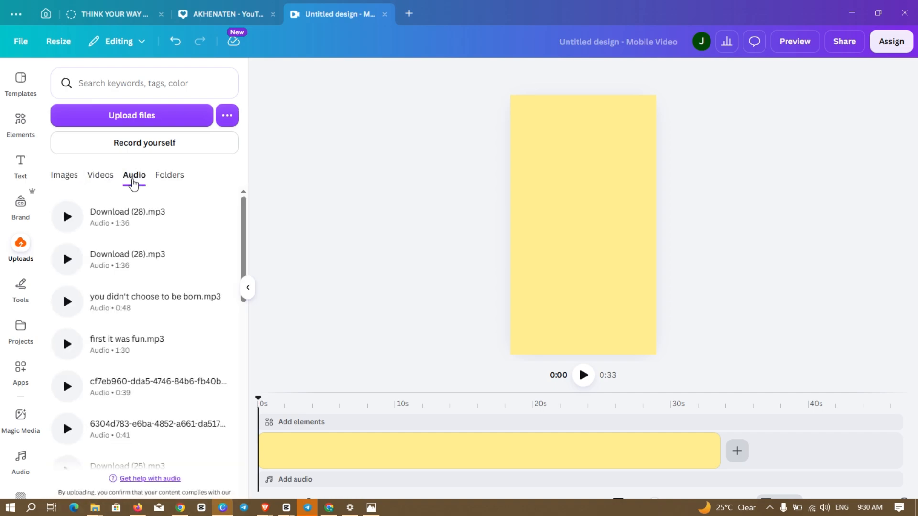
scroll(150, 363, "down", 5)
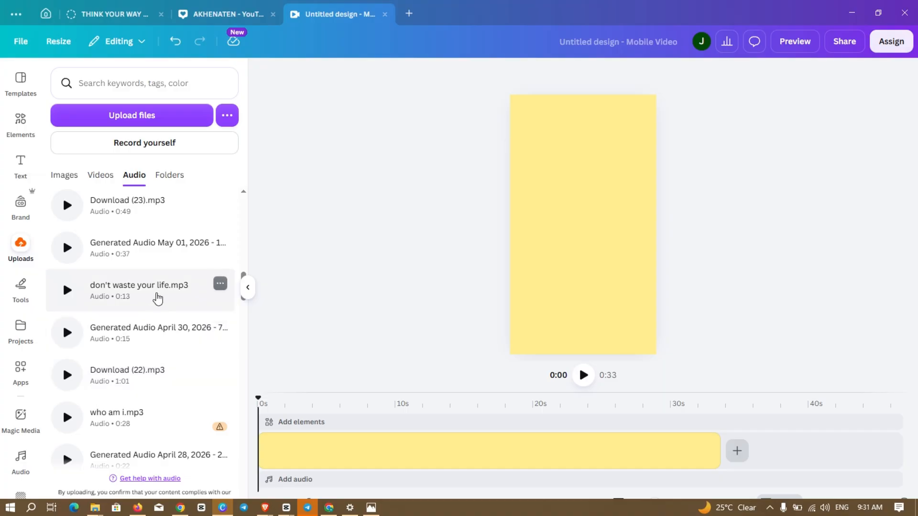
left_click_drag(158, 298, 495, 483)
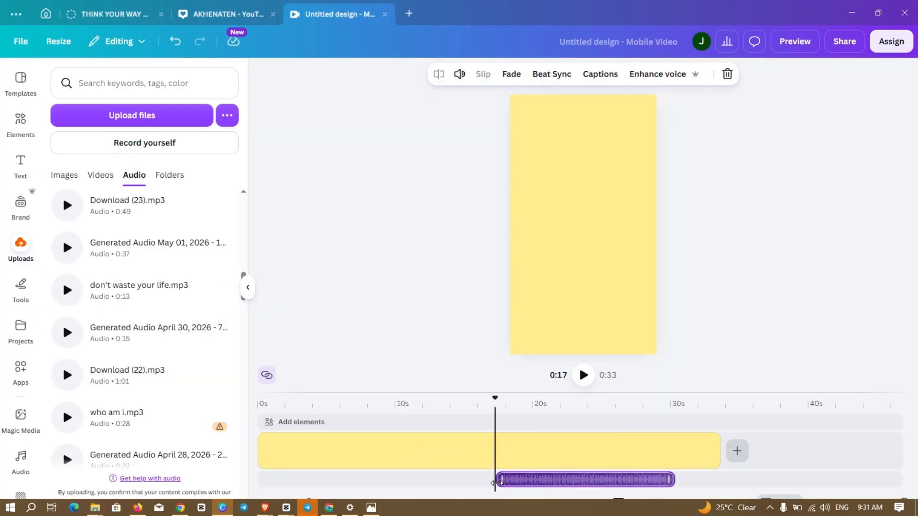
left_click_drag(592, 482, 355, 483)
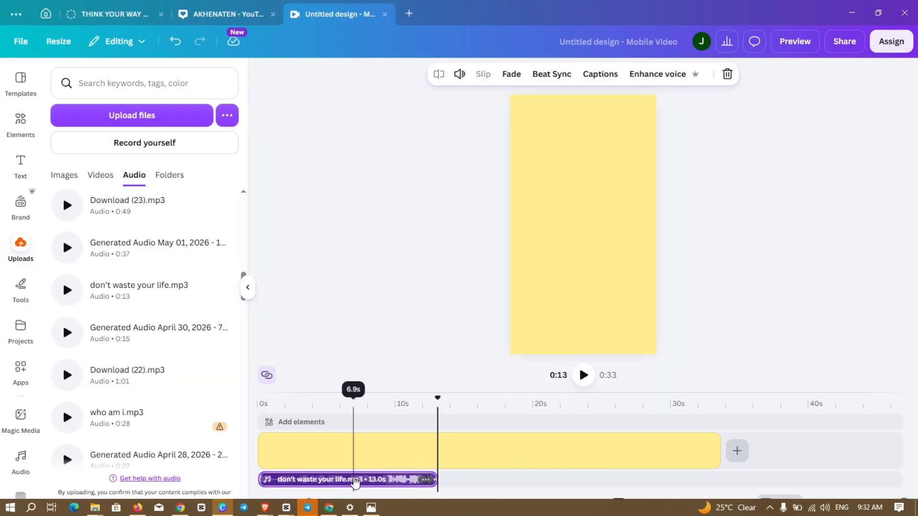
Raise the volume of the narration audio clip to 400.
left_click(355, 483)
left_click(461, 81)
left_click_drag(433, 109, 521, 113)
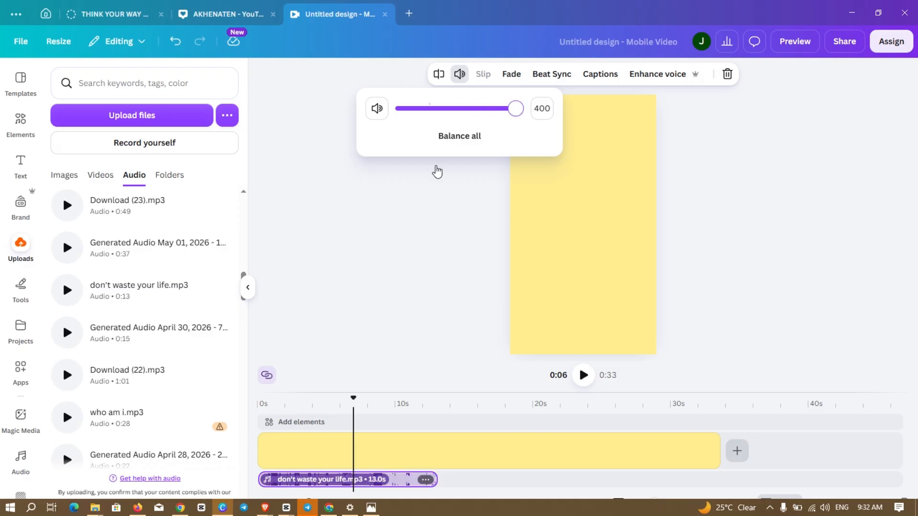
Play the narration from the start and split the background clip where the first phrase ends, at about 1.2 s.
left_click(262, 433)
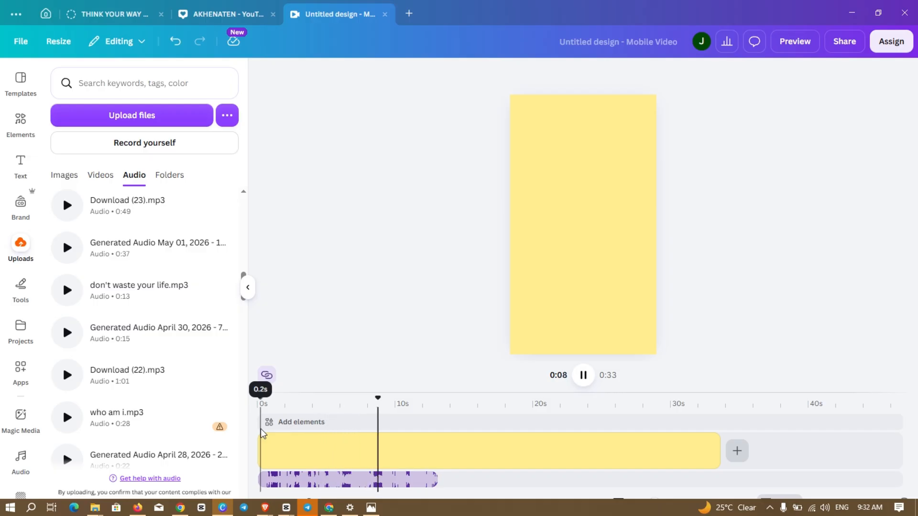
key("space")
scroll(265, 447, "up", 5, "ctrl")
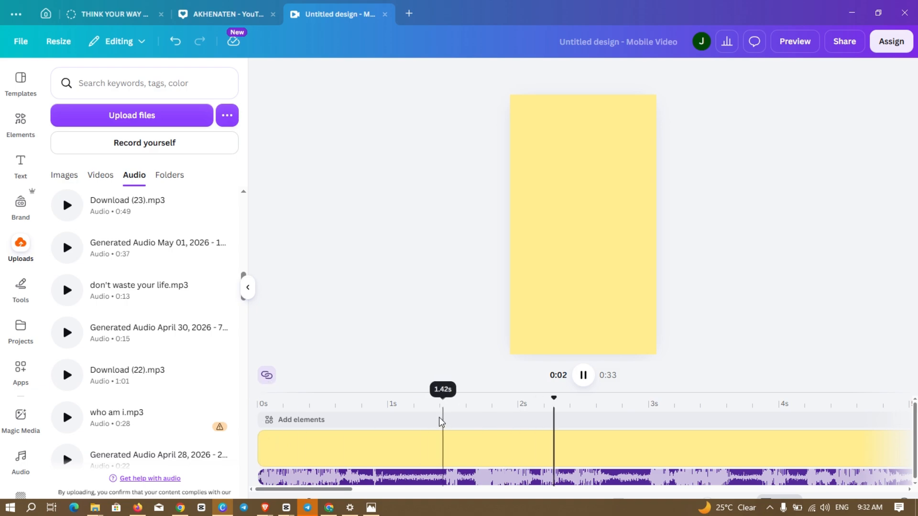
left_click(418, 448)
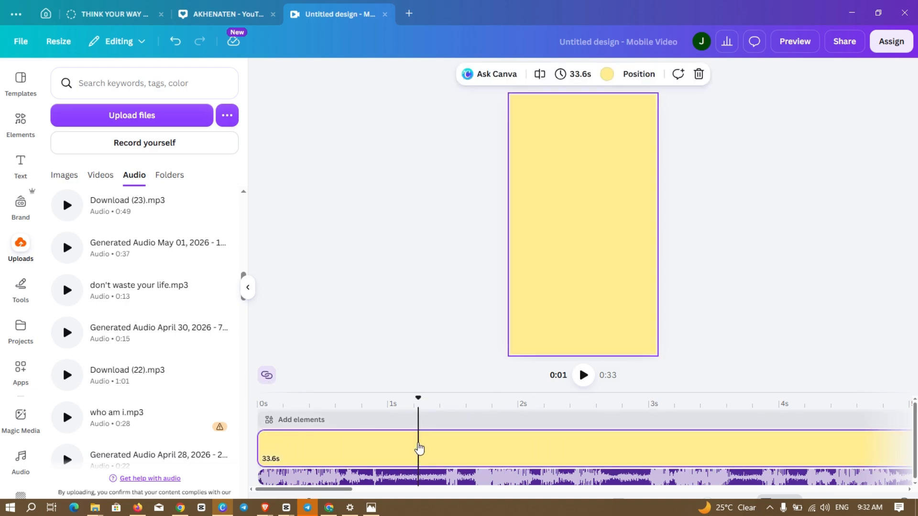
key("s")
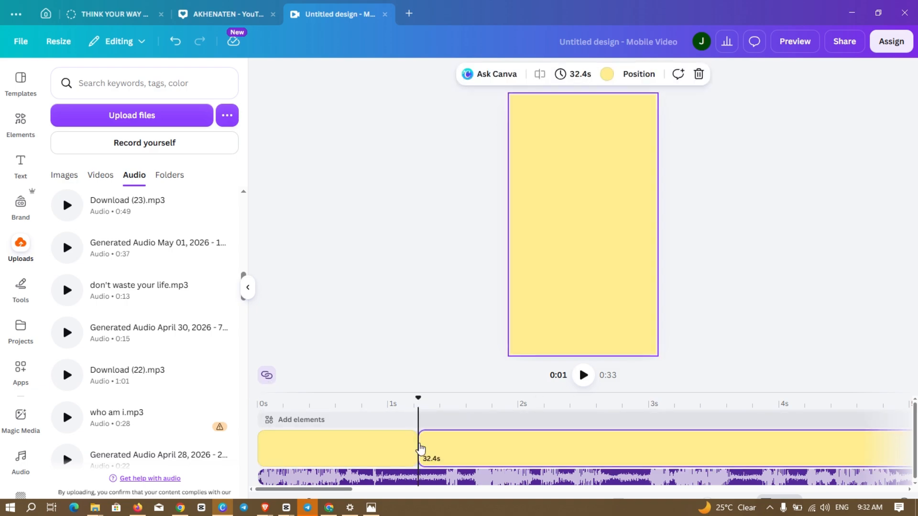
Continue the narration and split the background clip at the next phrase break, about 2.7 s.
key("space")
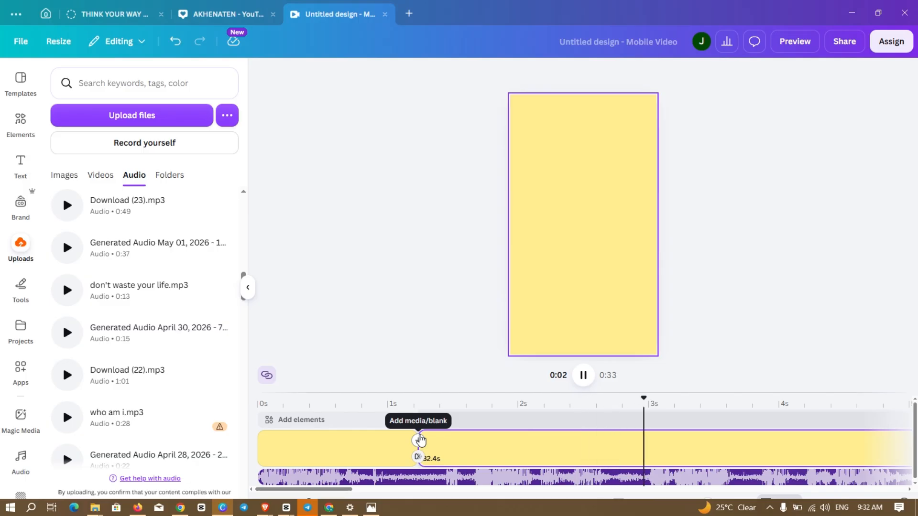
left_click(615, 425)
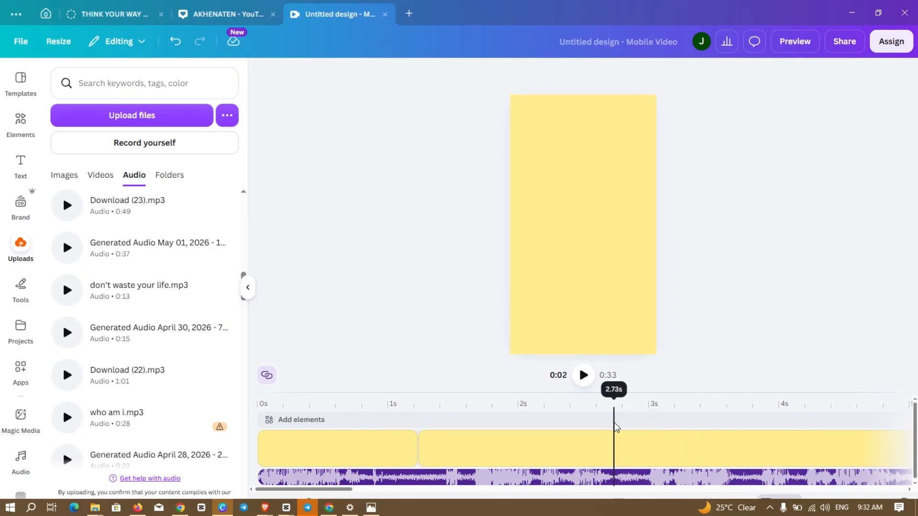
left_click(615, 439)
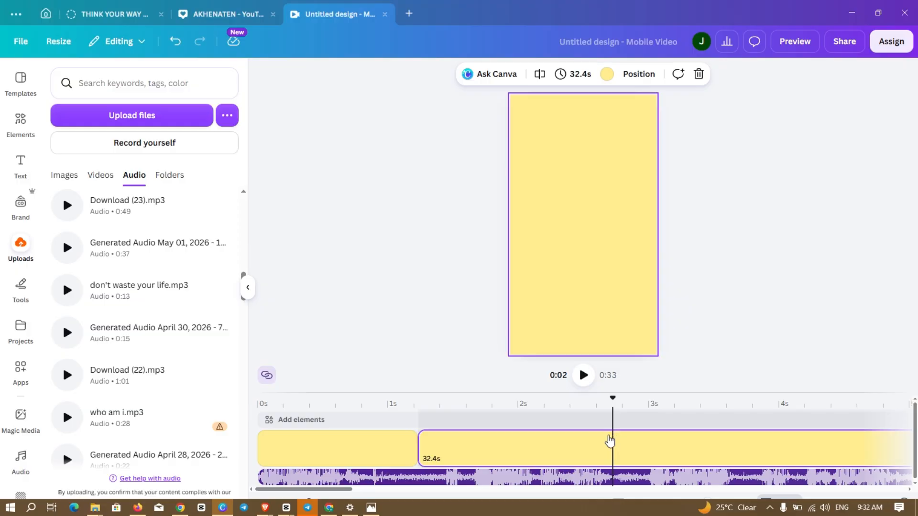
key("s")
left_click(27, 509)
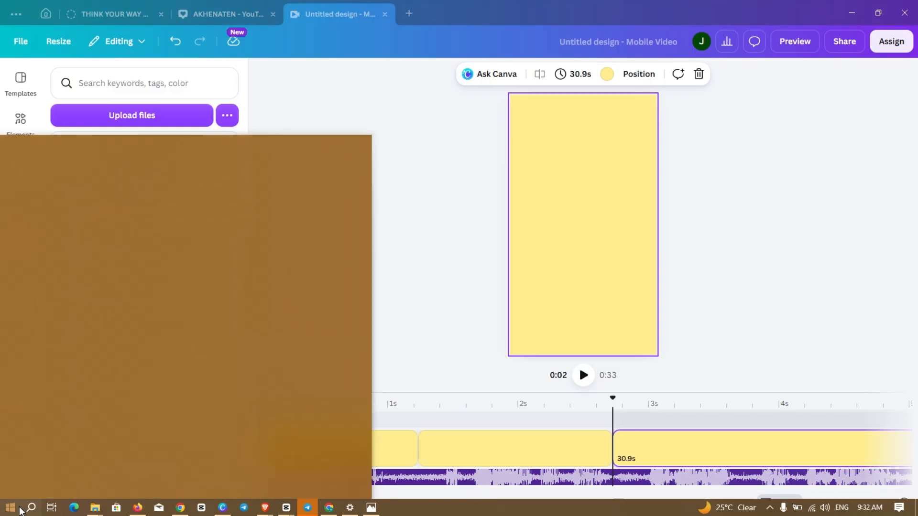
left_click(28, 510)
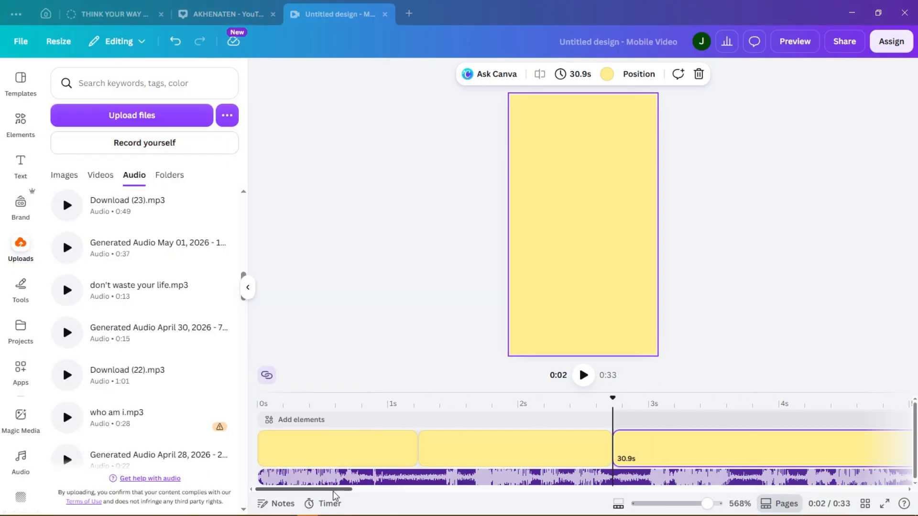
Play on and split the background clip at the following two narration breaks, about 4.9 s and 6.4 s.
key("space")
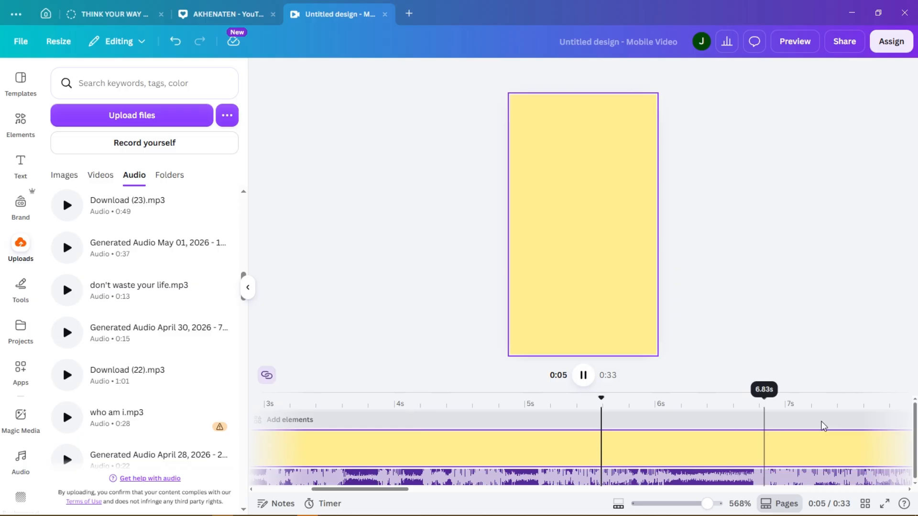
left_click(501, 437)
key("s")
key("space")
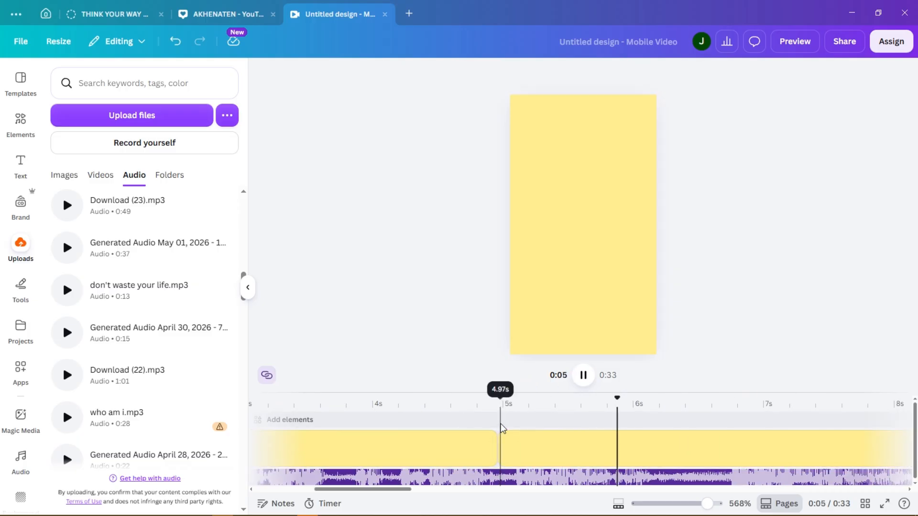
key("space")
key("space")
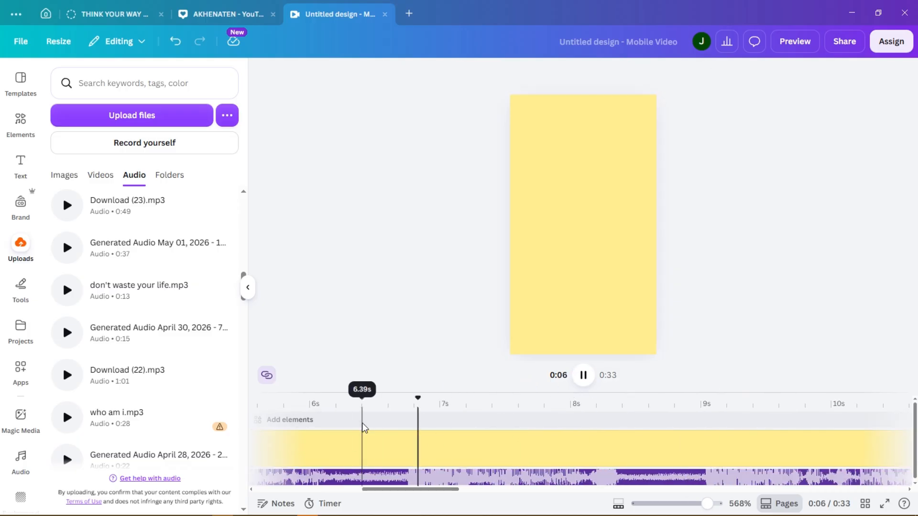
left_click(363, 442)
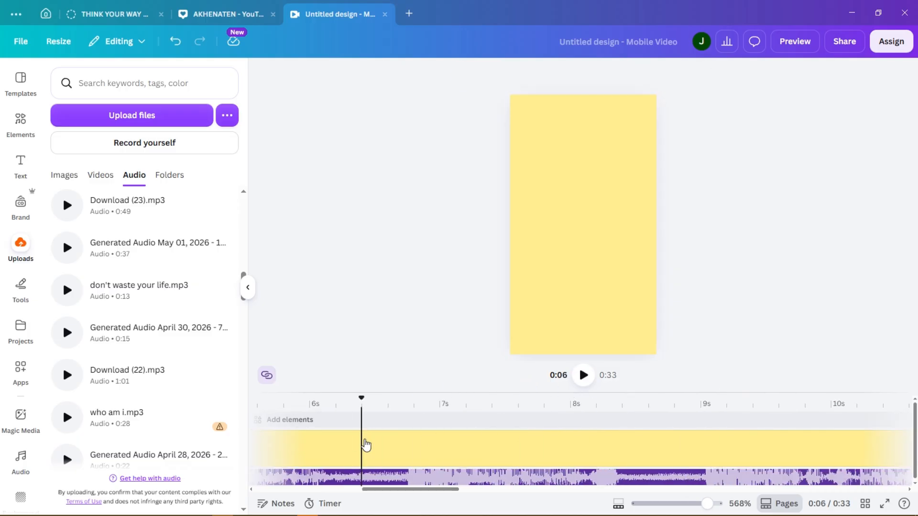
Split the background clip at the next two narration breaks, about 8.6 s and 10.8 s.
left_click(651, 435)
key("s")
key("space")
left_click(328, 423)
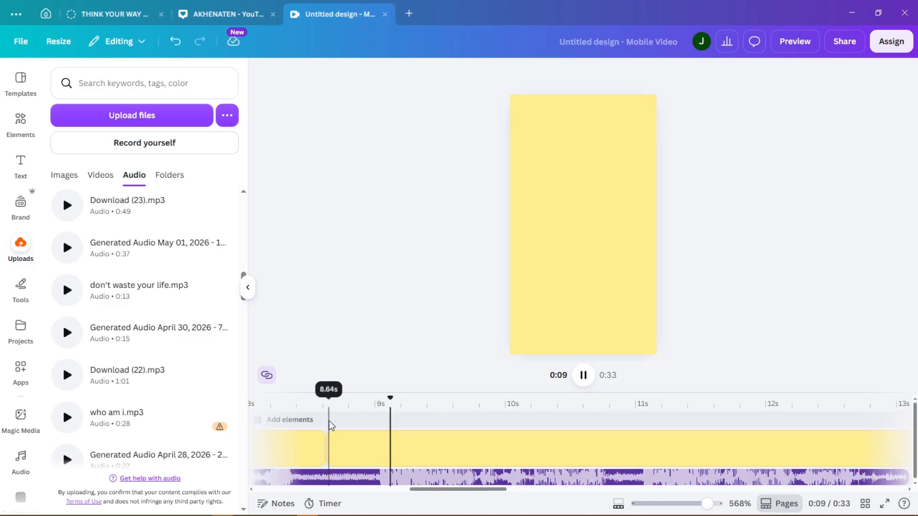
left_click(329, 423)
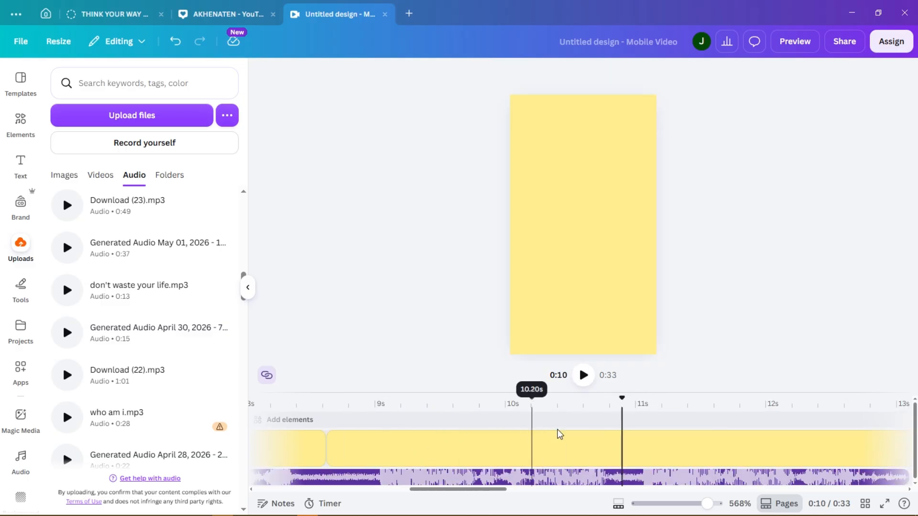
left_click(621, 452)
key("s")
Listen to the last phrase, split the background clip at the narration's end at about 13 s, and remove the leftover part.
key("space")
left_click(619, 425)
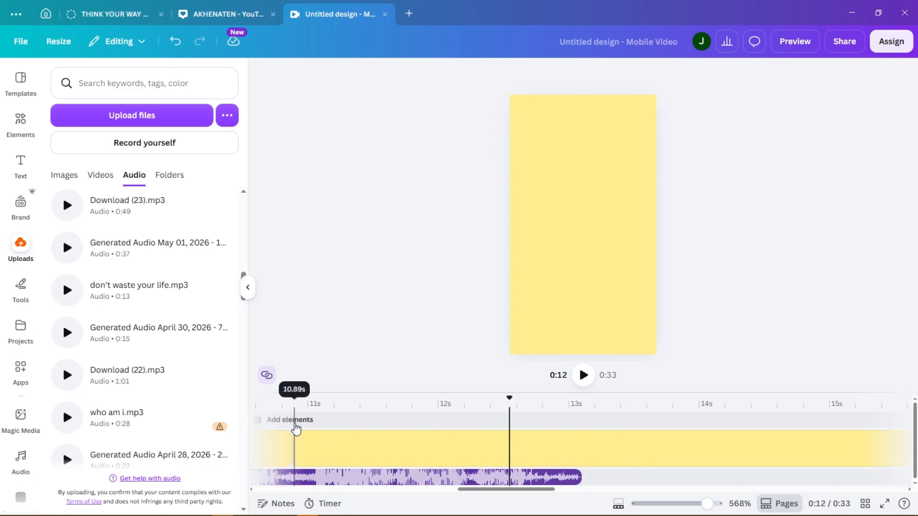
left_click(295, 426)
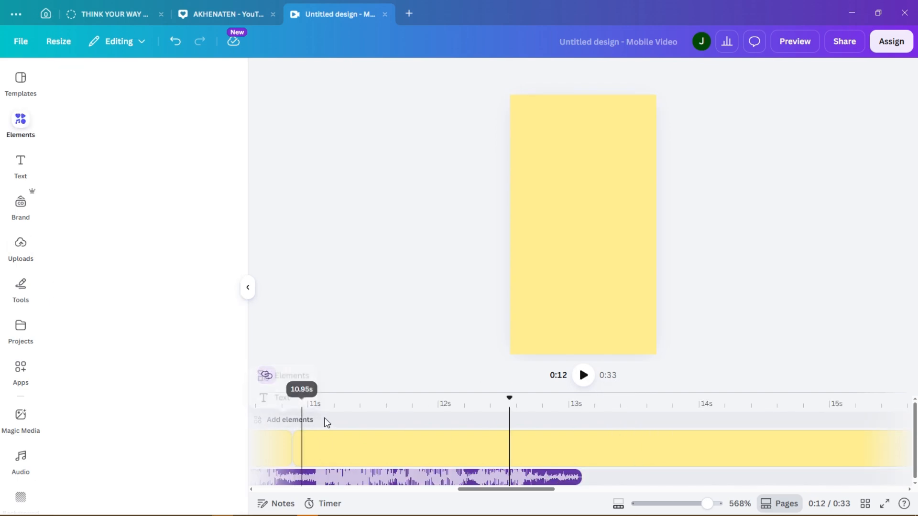
key("space")
left_click(299, 426)
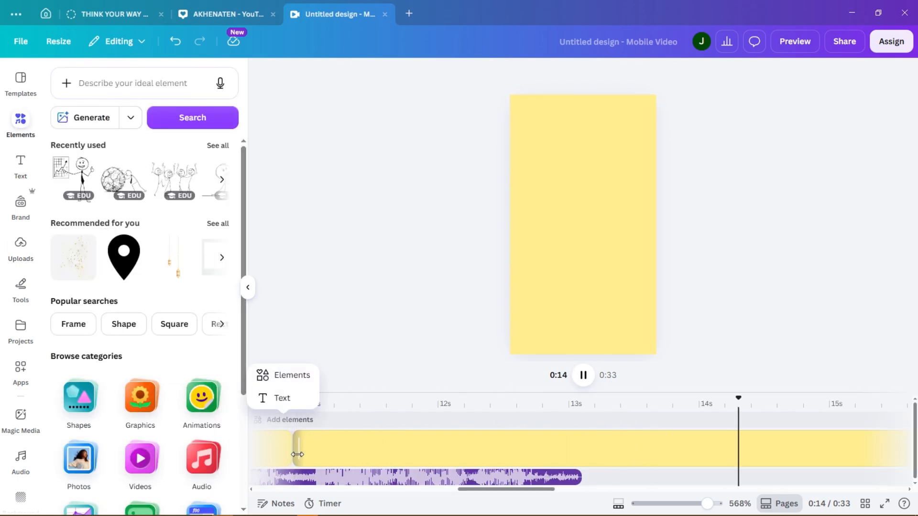
key("space")
left_click_drag(566, 490, 495, 488)
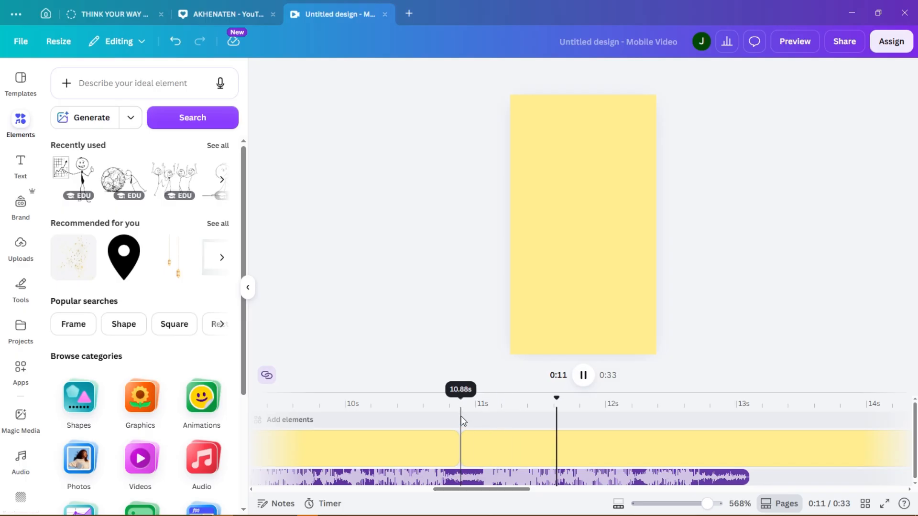
key("space")
left_click_drag(742, 421, 748, 420)
left_click(749, 449)
key("s")
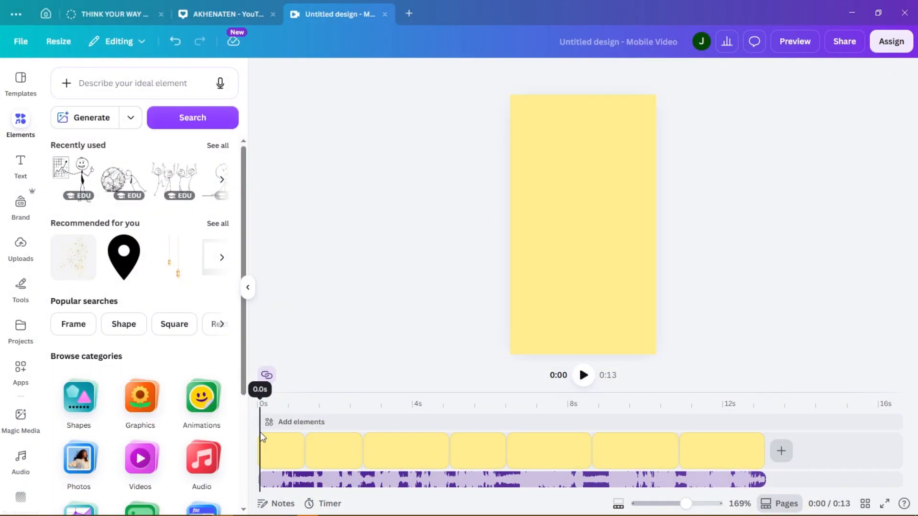
Play the opening of the narration and examine the details of the rock-rolling businessman cartoon among the recently used elements.
key("space")
key("space")
left_click(219, 146)
mouse_move(159, 109)
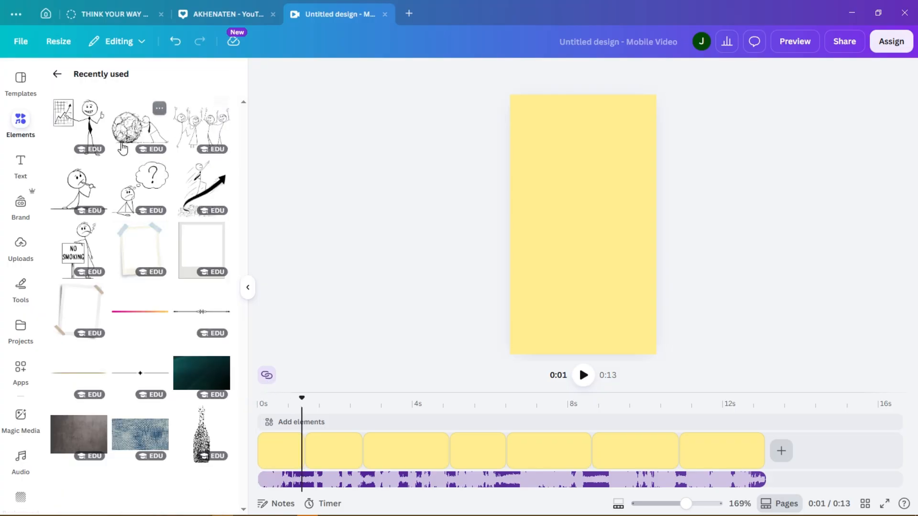
left_click(160, 110)
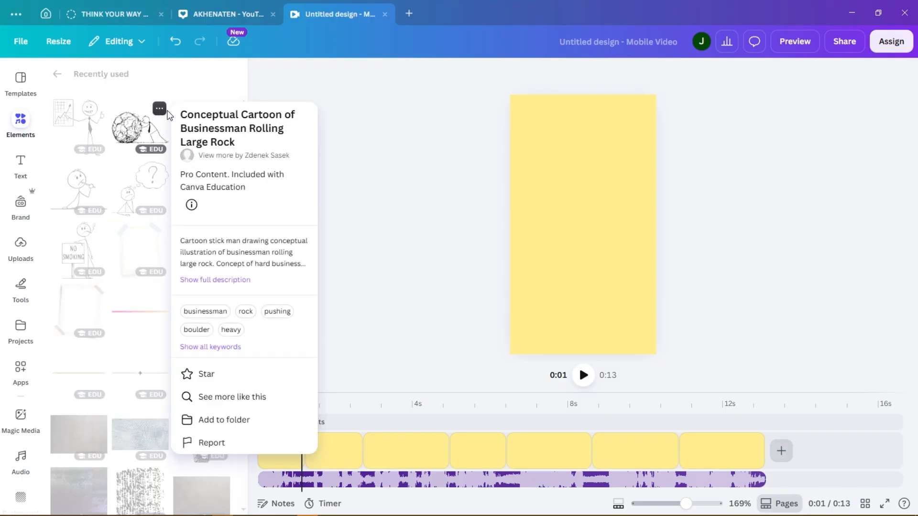
left_click(346, 349)
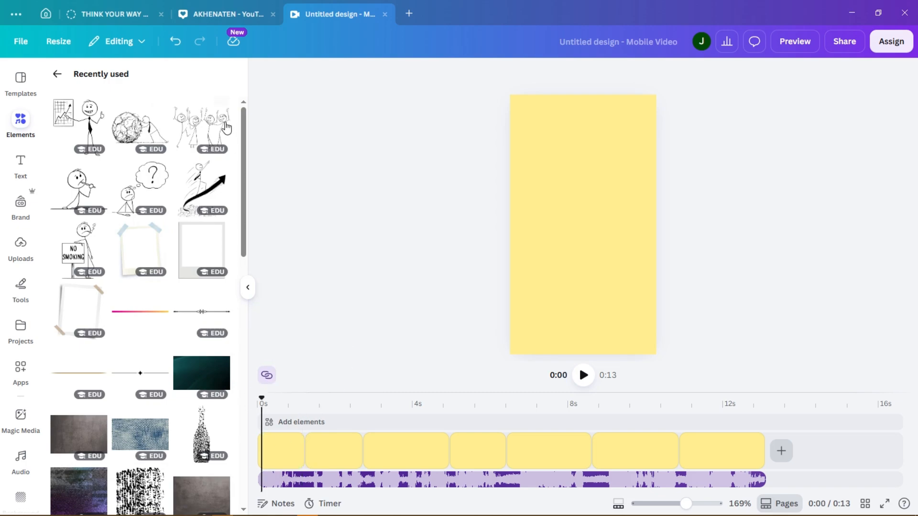
Show all graphics by the creator of the cheering stick figures and replay the narration from the start.
left_click(221, 109)
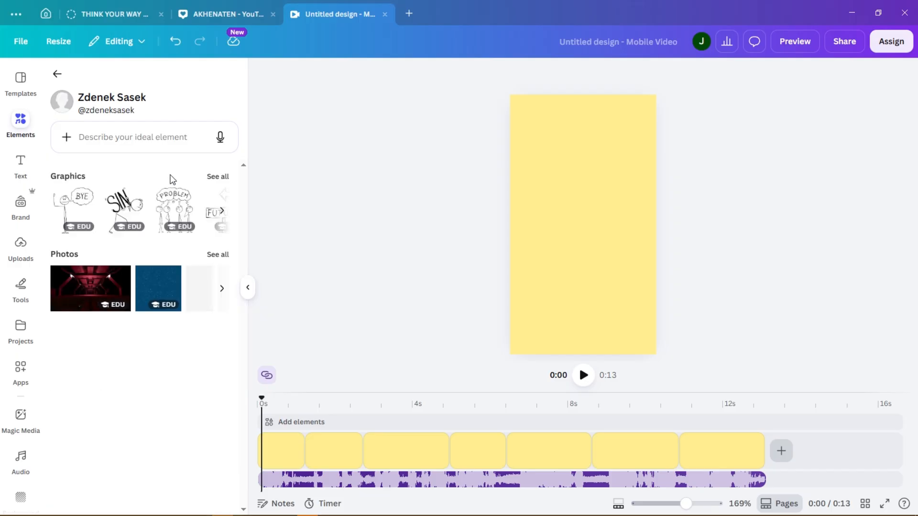
left_click(210, 177)
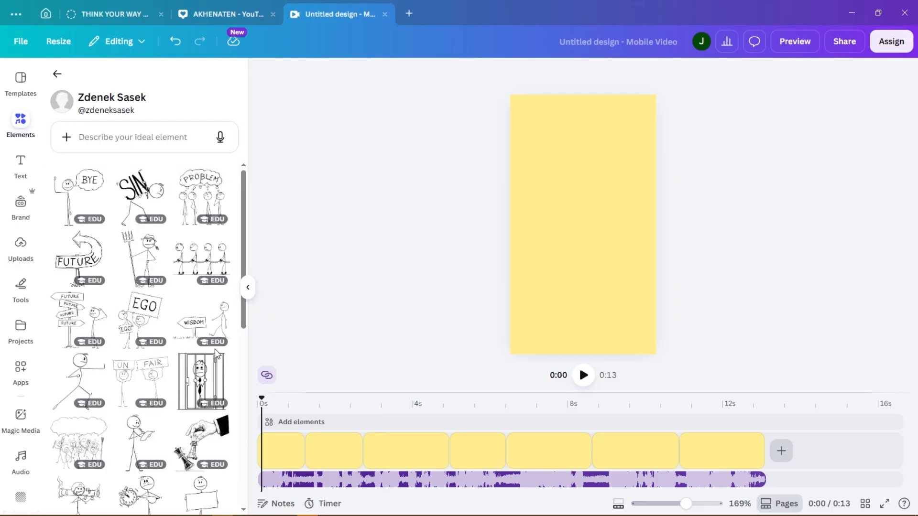
left_click(259, 426)
key("space")
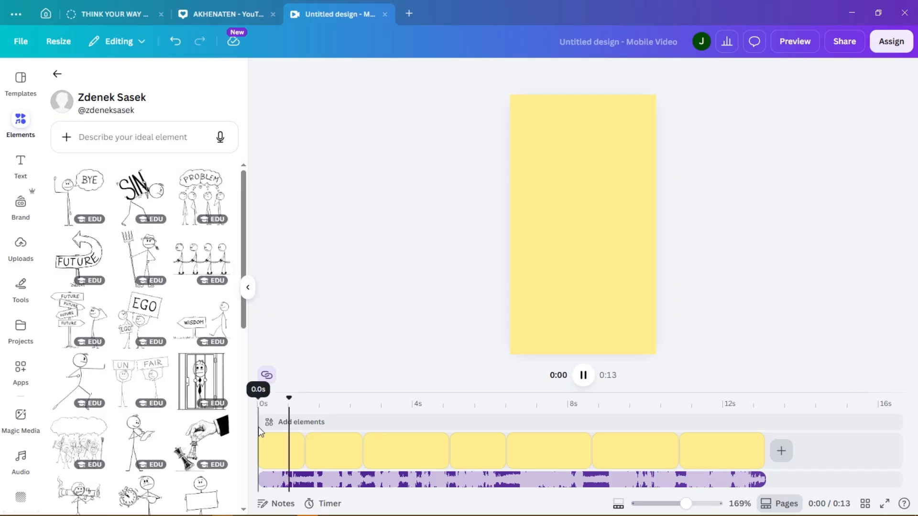
Return to the start of the video and search the creator's graphics for cigarettes.
left_click(259, 427)
left_click(138, 147)
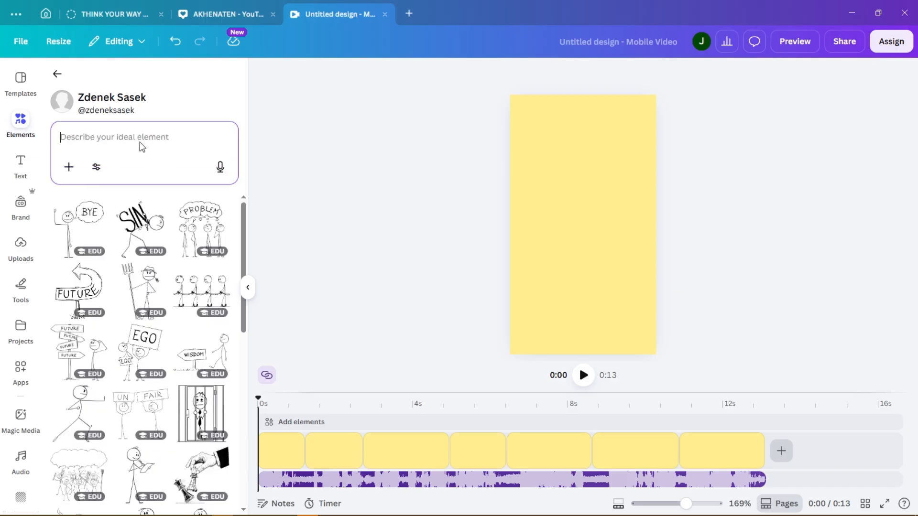
type("cigerr")
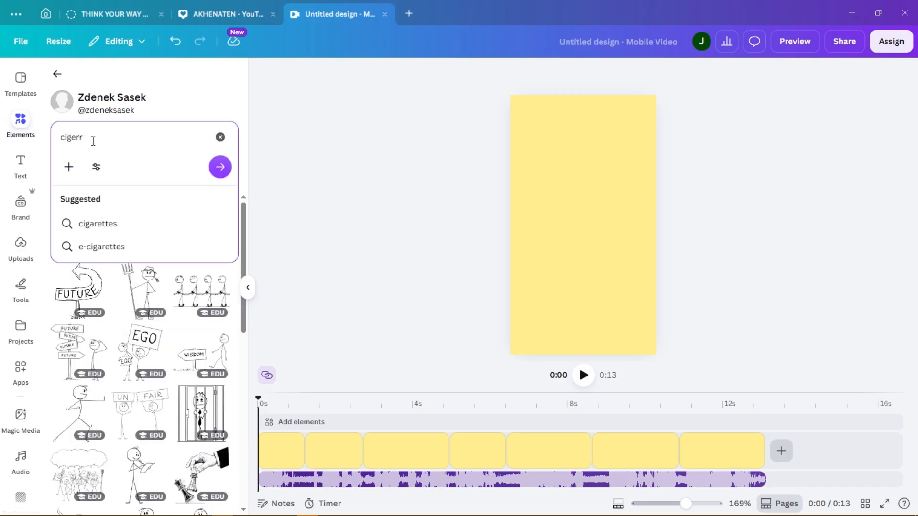
left_click(113, 225)
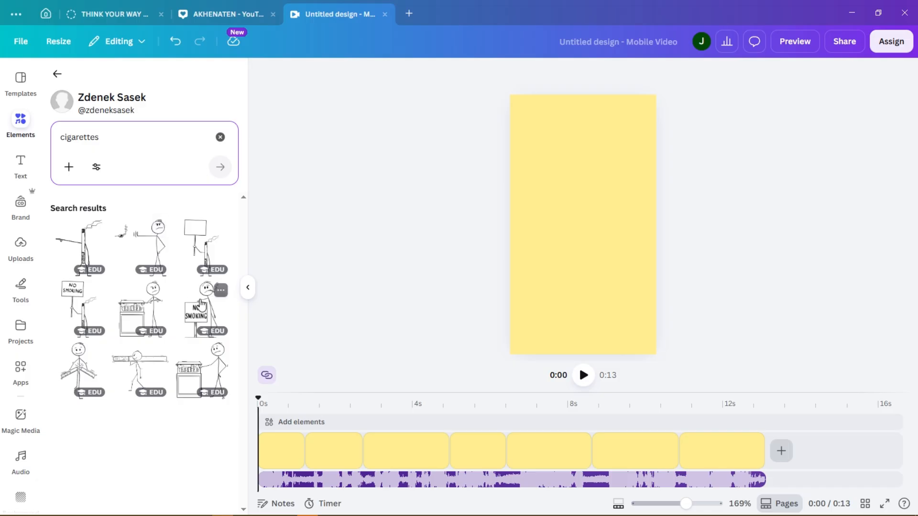
Add the smoking stick figure leaning on the NO SMOKING sign, enlarged in the page's lower half, and shorten its clip to 1.2 s.
left_click_drag(613, 274, 625, 309)
left_click_drag(555, 299, 543, 317)
left_click_drag(568, 252, 570, 275)
left_click_drag(448, 424, 305, 421)
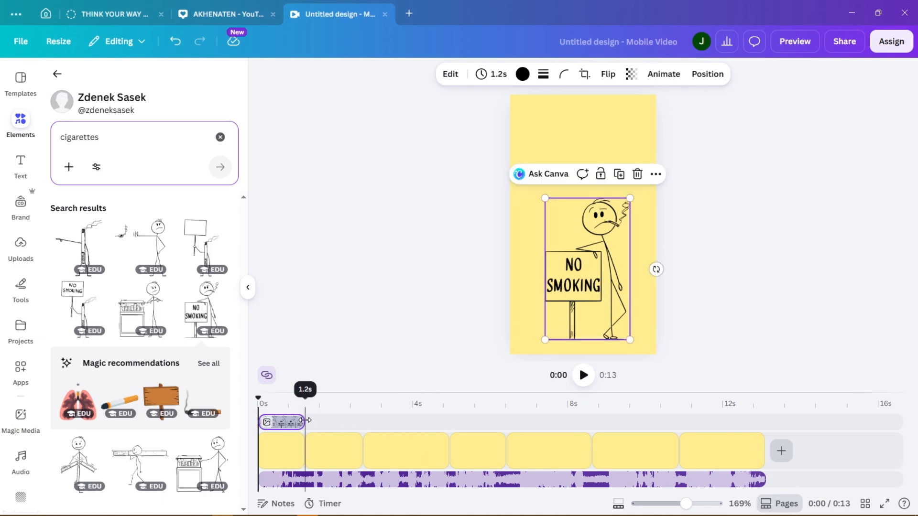
Apply the Breathe animation to the NO SMOKING figure and play the opening.
key("space")
left_click(570, 275)
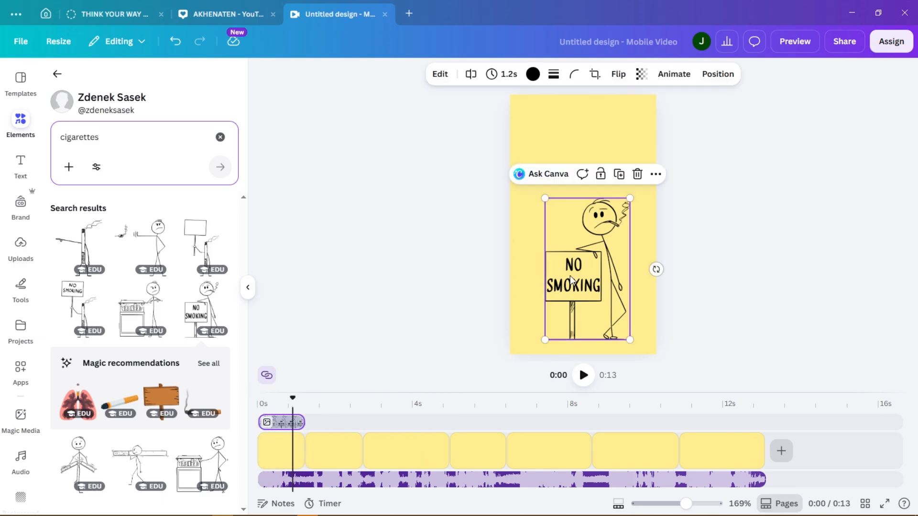
left_click(674, 74)
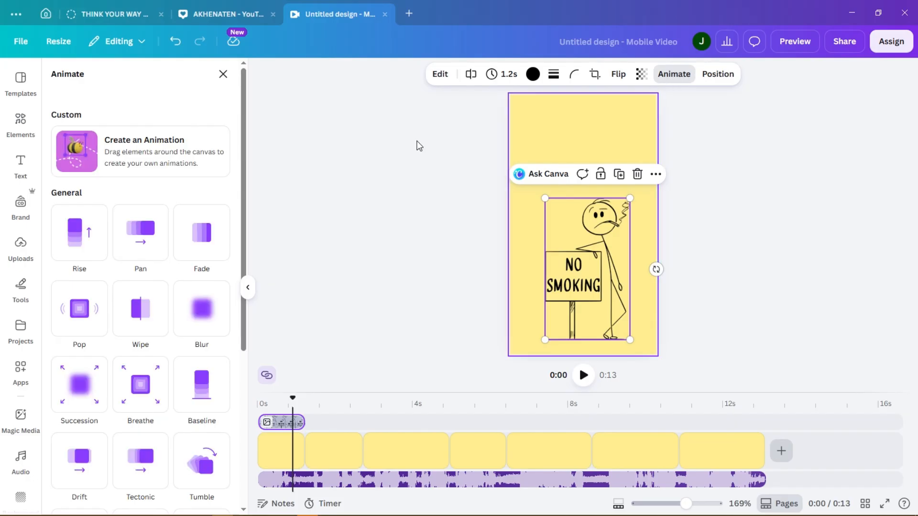
left_click(148, 389)
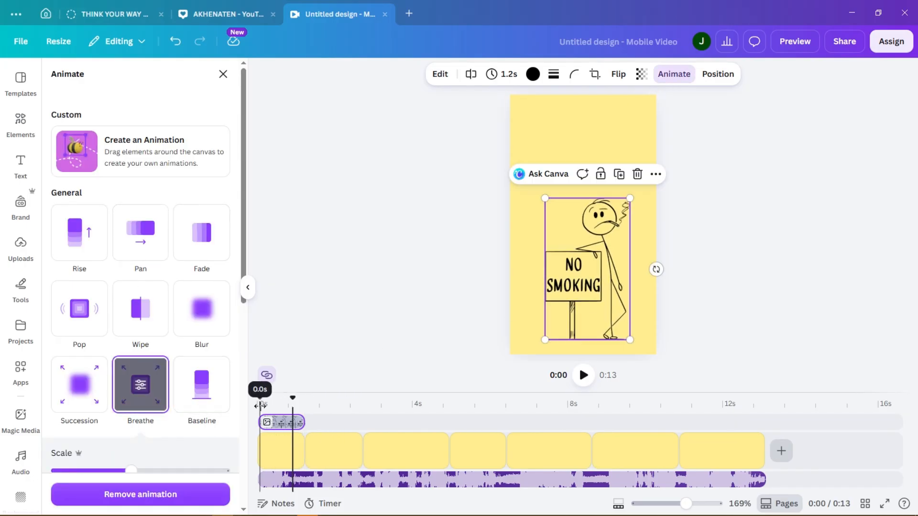
key("space")
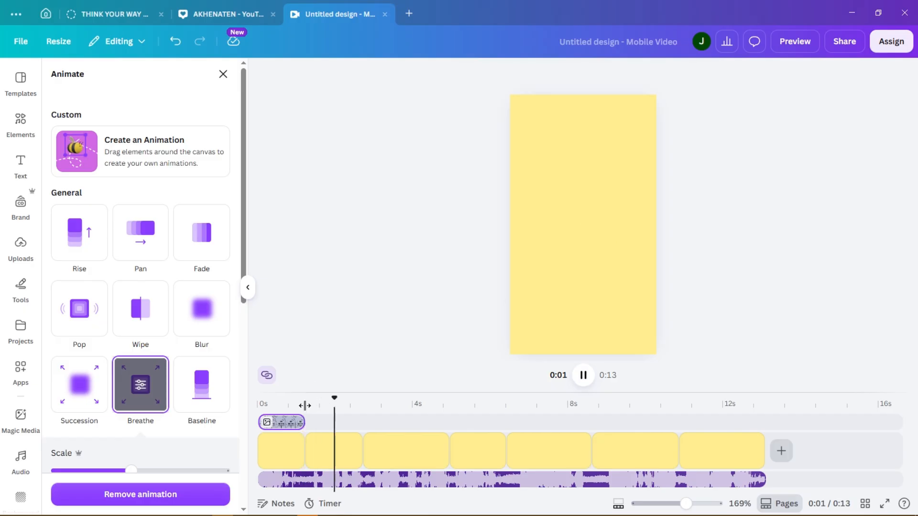
Search the creator's graphics for goals and add the figure riding the rising arrow to the second scene, enlarged and shortened to 1.4 s.
left_click(316, 430)
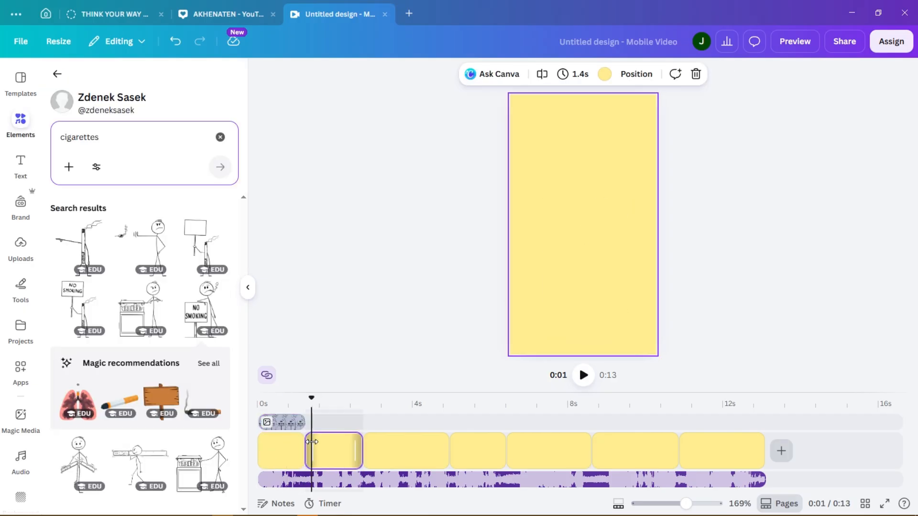
left_click(120, 137)
type("goals")
key("Return")
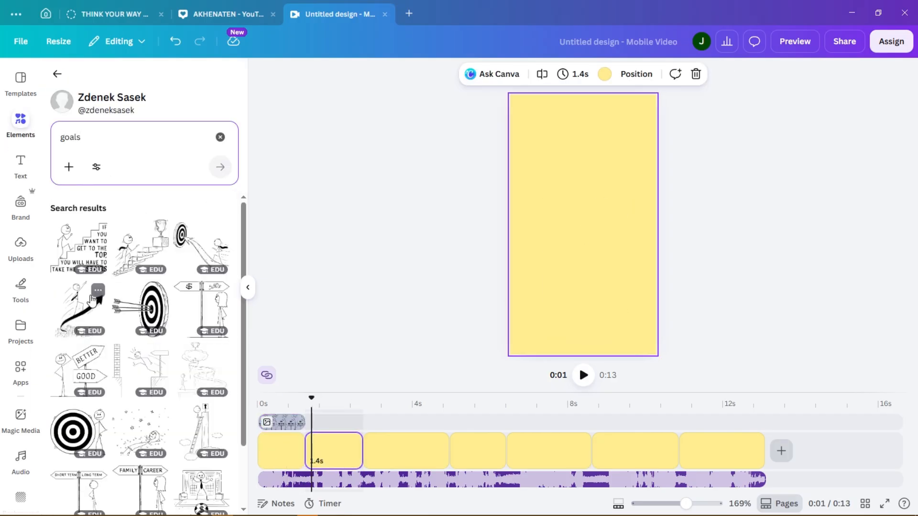
left_click(93, 294)
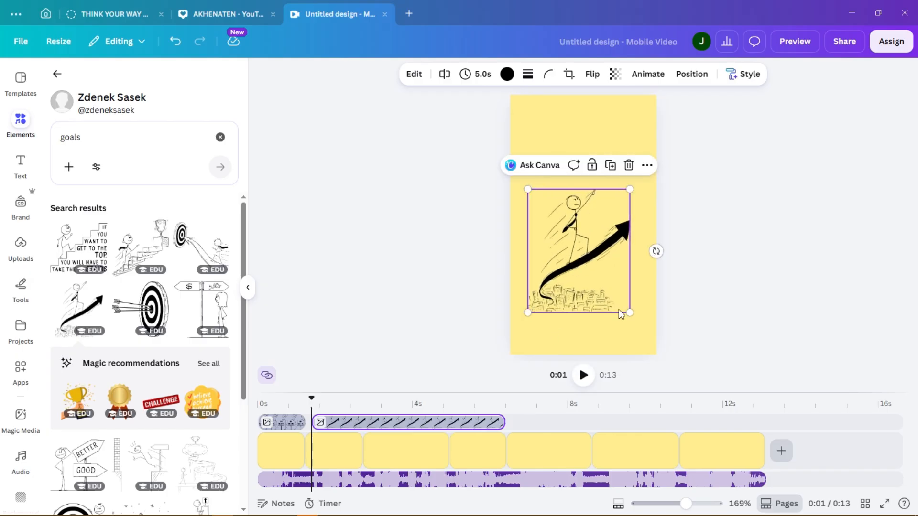
left_click_drag(597, 284, 596, 284)
left_click_drag(505, 423, 366, 422)
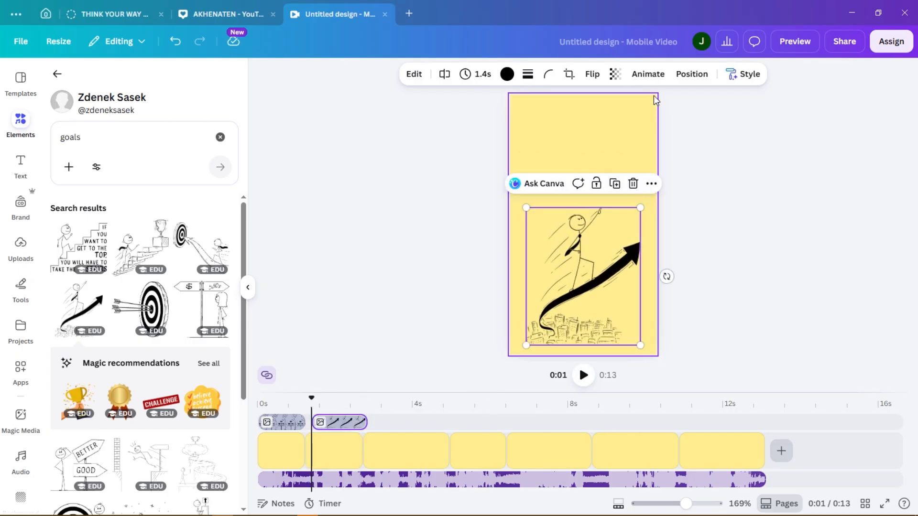
Apply the Rise animation to the rising-arrow figure and lower the animation's speed setting.
left_click(648, 73)
left_click(98, 260)
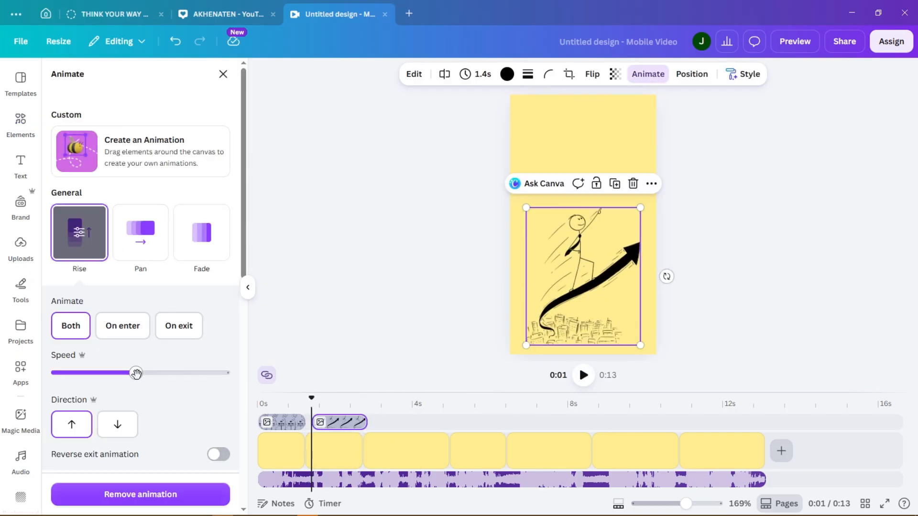
left_click_drag(137, 372, 84, 373)
Align the start and end of the rising-arrow figure's clip with the second scene, playing it back to check the timing.
left_click(307, 413)
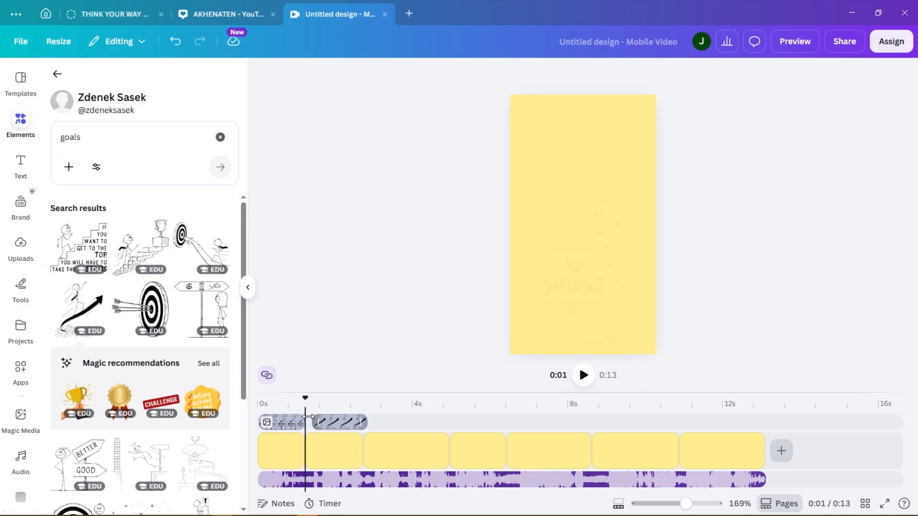
left_click_drag(309, 417, 298, 424)
left_click(303, 393)
key("space")
key("space")
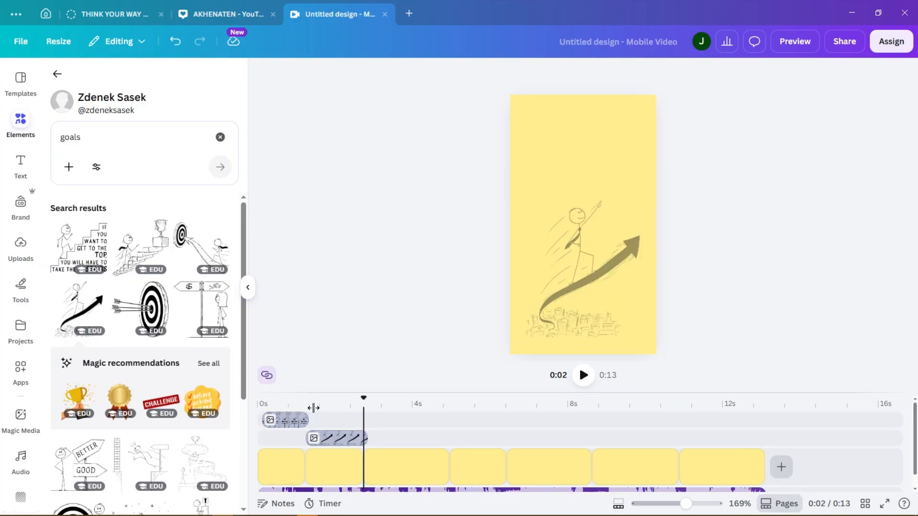
key("space")
key("space")
left_click(363, 409)
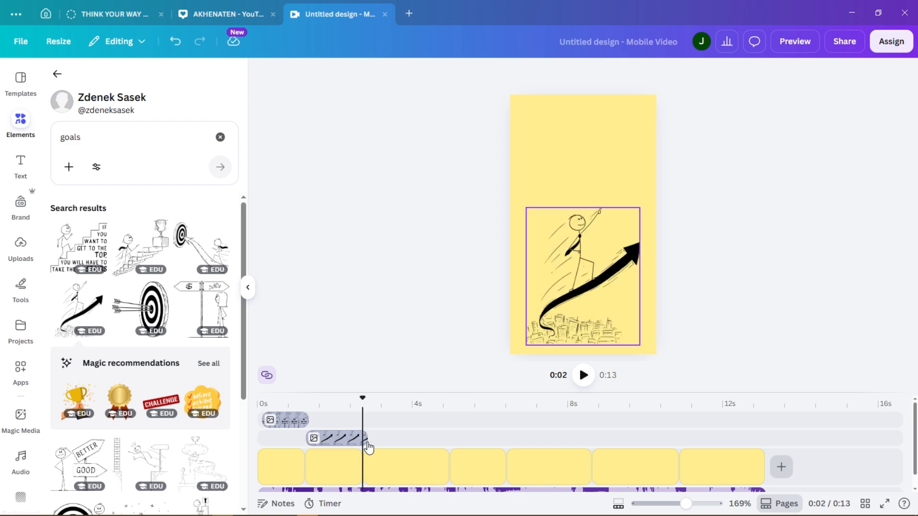
left_click_drag(363, 440, 359, 440)
Search for thinking and add the seated figure with a question-mark thought bubble to the third scene, enlarged in the page's lower half.
left_click(375, 460)
left_click_drag(91, 137, 41, 141)
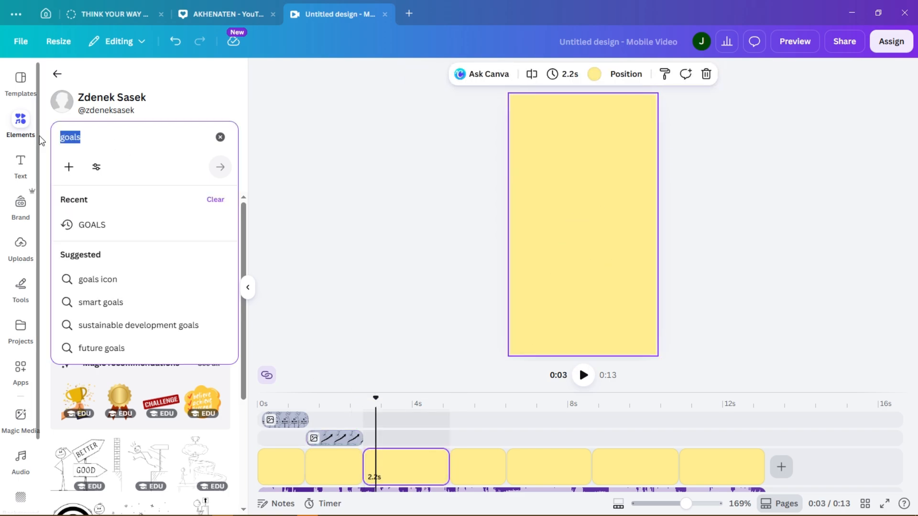
type("thinking")
key("Return")
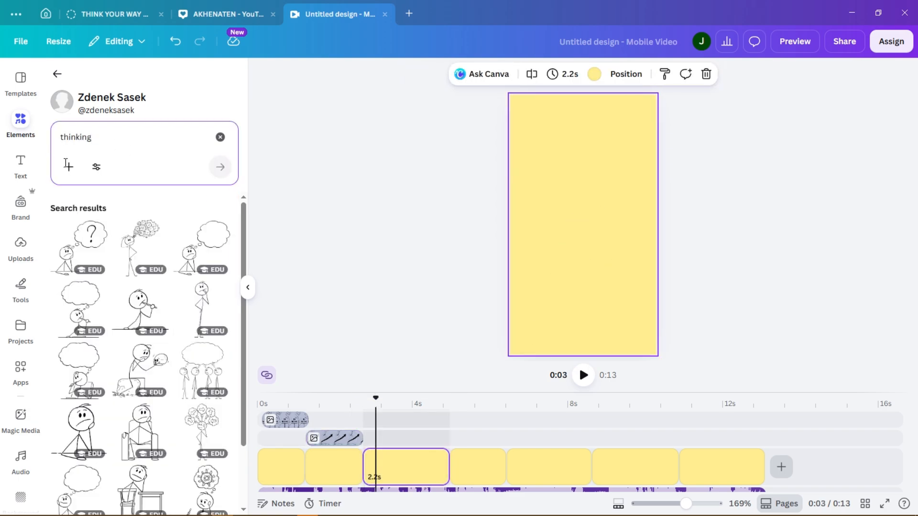
left_click(89, 249)
left_click_drag(613, 252, 637, 277)
left_click_drag(553, 277, 538, 313)
left_click_drag(591, 253, 592, 284)
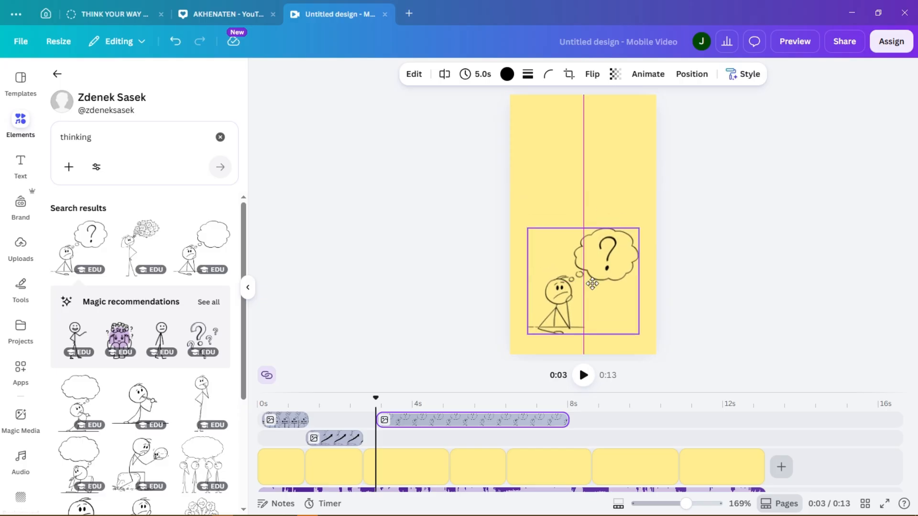
Apply the Breathe animation at a reduced scale to the question-mark figure and fit its clip to the third scene at 2.2 s.
left_click(648, 73)
left_click(138, 385)
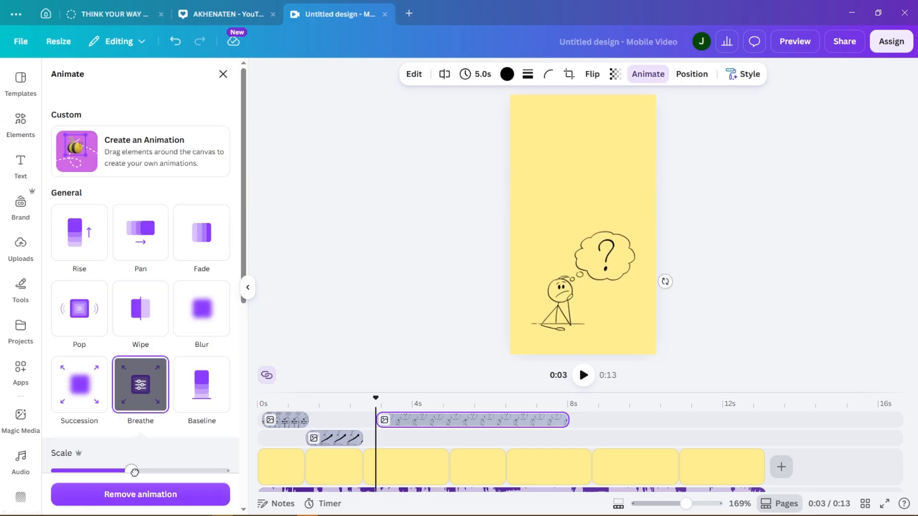
left_click_drag(134, 473, 111, 472)
left_click_drag(404, 420, 391, 421)
left_click_drag(555, 421, 450, 413)
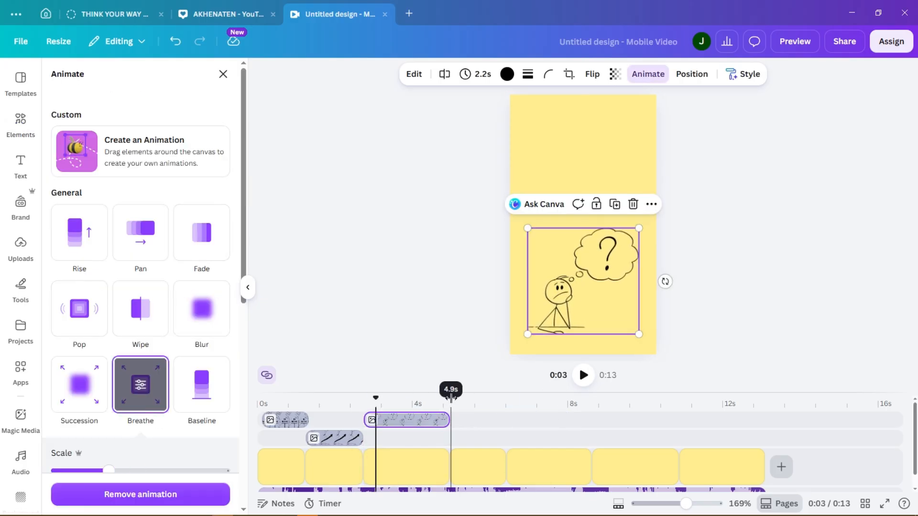
Play the narration's fourth phrase, select the fourth scene and search the creator's graphics for thinking.
left_click(451, 398)
key("space")
key("space")
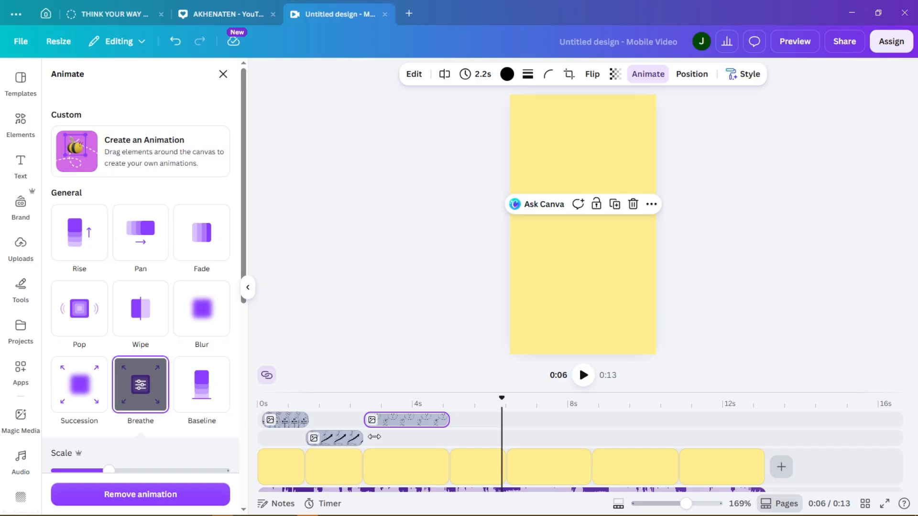
left_click(474, 466)
left_click(31, 139)
type("thinking")
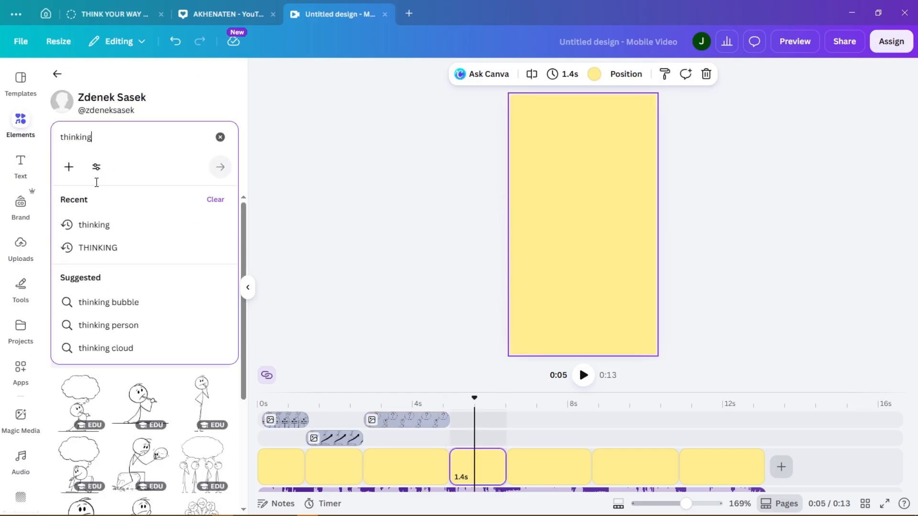
left_click(119, 224)
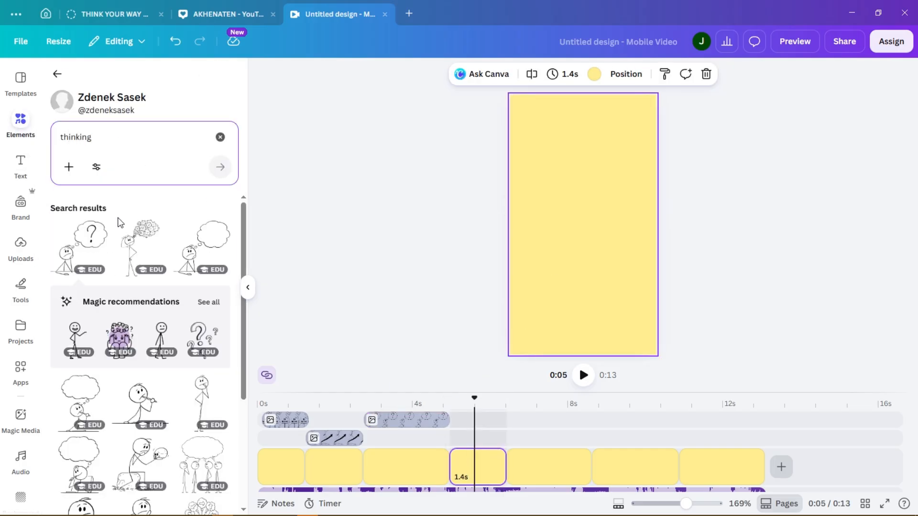
Add the happy figure with a light-bulb thought bubble to the fourth scene, enlarged in the page's lower half.
left_click(65, 143)
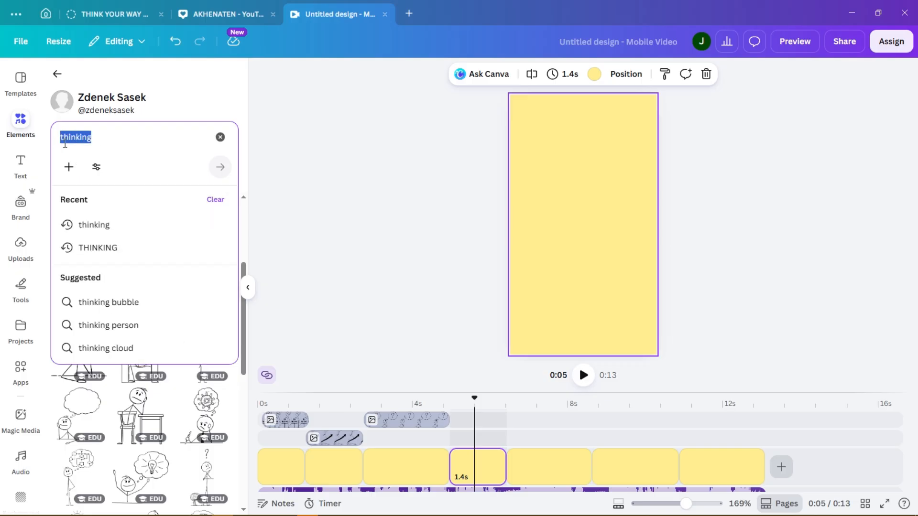
left_click(146, 469)
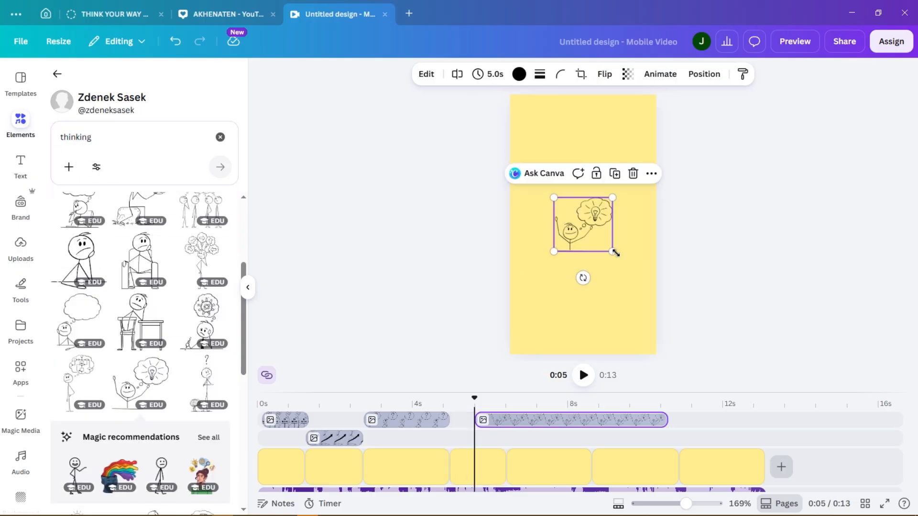
left_click_drag(577, 279, 580, 318)
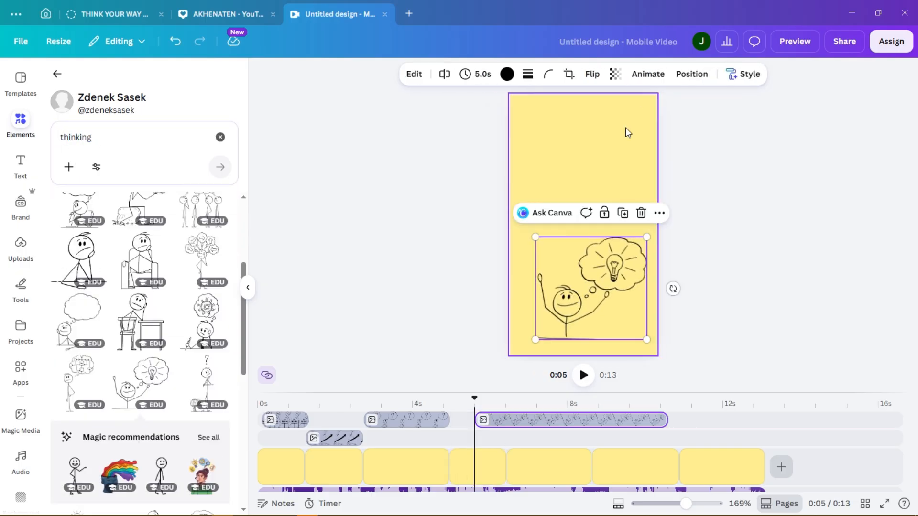
Apply the Breathe animation at a reduced scale to the light-bulb figure and fit its clip to the fourth scene.
left_click(648, 74)
left_click(145, 379)
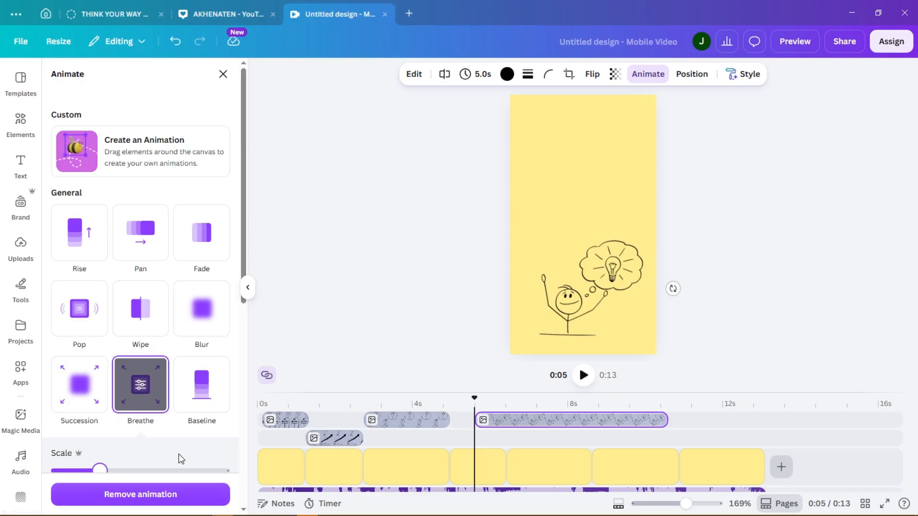
left_click_drag(499, 423, 474, 423)
left_click_drag(641, 424, 501, 425)
Play the narration's fifth phrase, select the fifth scene and browse the creator's graphics matching happy.
key("space")
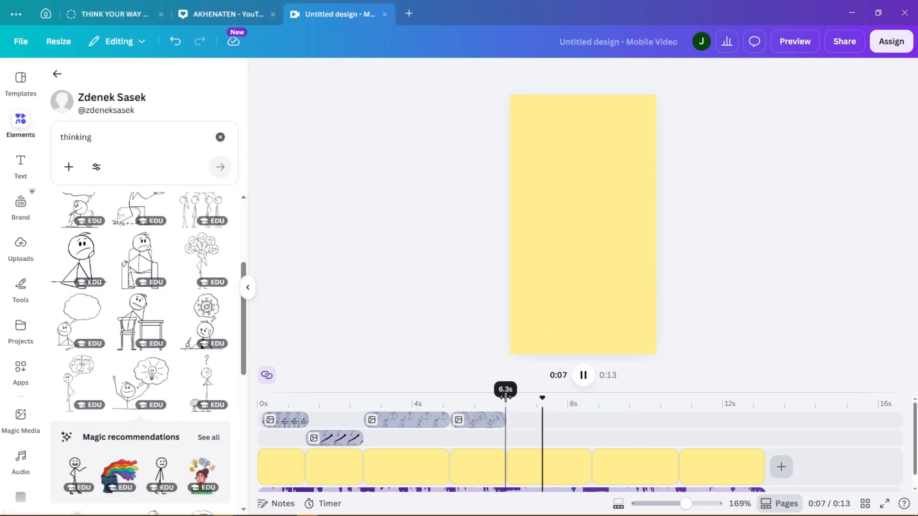
key("space")
left_click(535, 466)
left_click(119, 138)
type("happy")
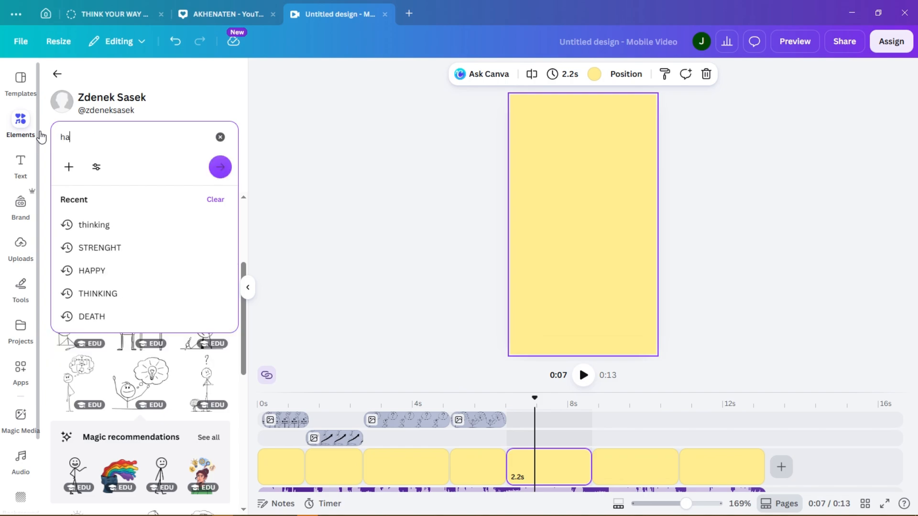
key("Return")
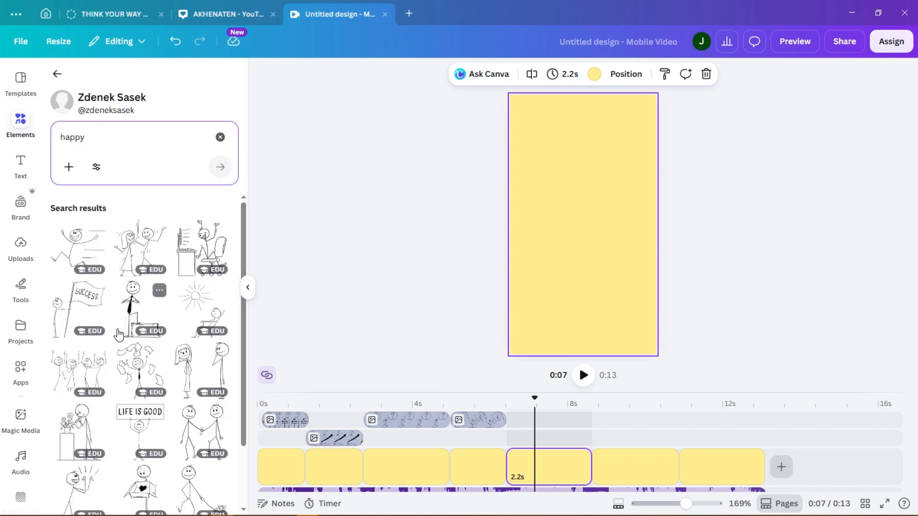
scroll(118, 344, "down", 1)
scroll(116, 345, "down", 7)
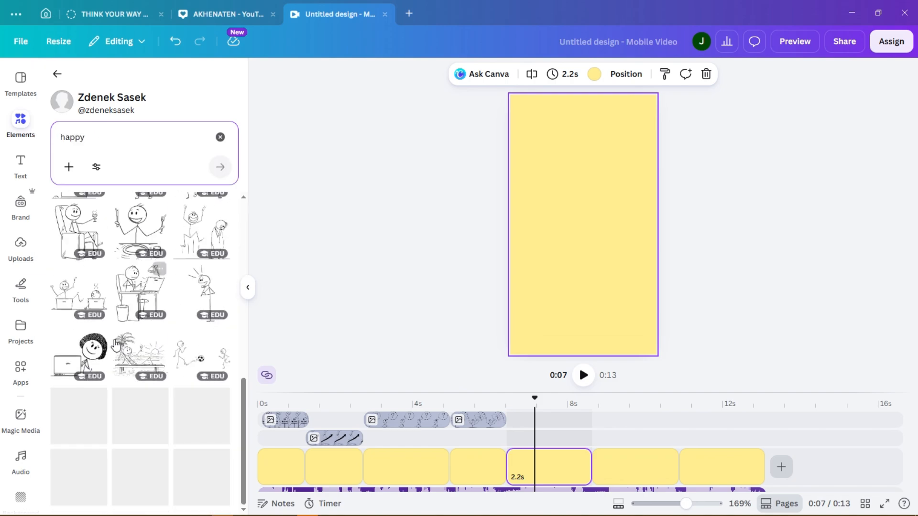
scroll(115, 342, "up", 9)
Add the group of four cheering stick figures to the fifth scene, enlarged to nearly the page width in the lower half.
left_click_drag(96, 357, 592, 237)
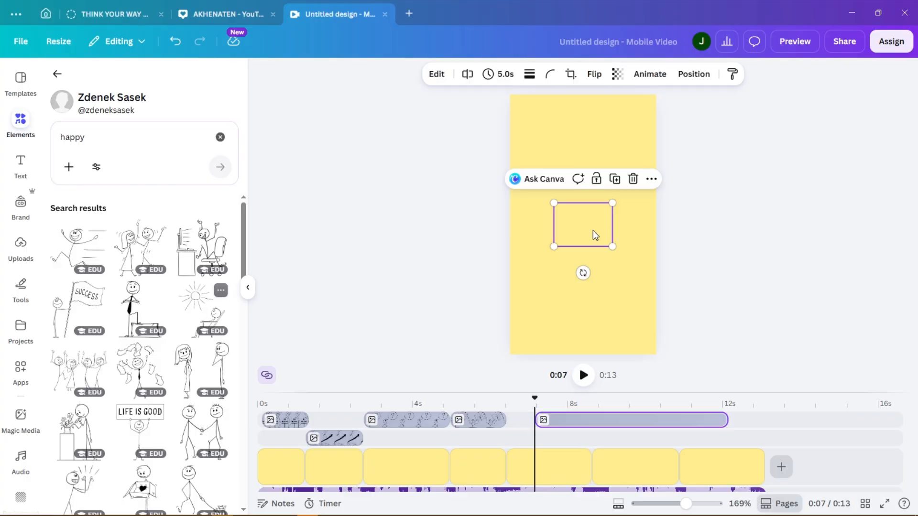
left_click_drag(565, 284, 559, 330)
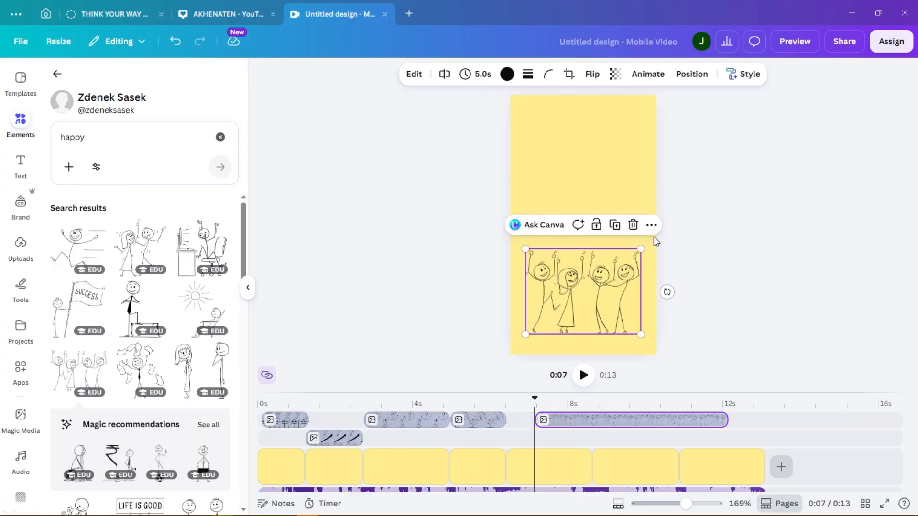
left_click_drag(641, 250, 647, 245)
left_click_drag(525, 244, 520, 240)
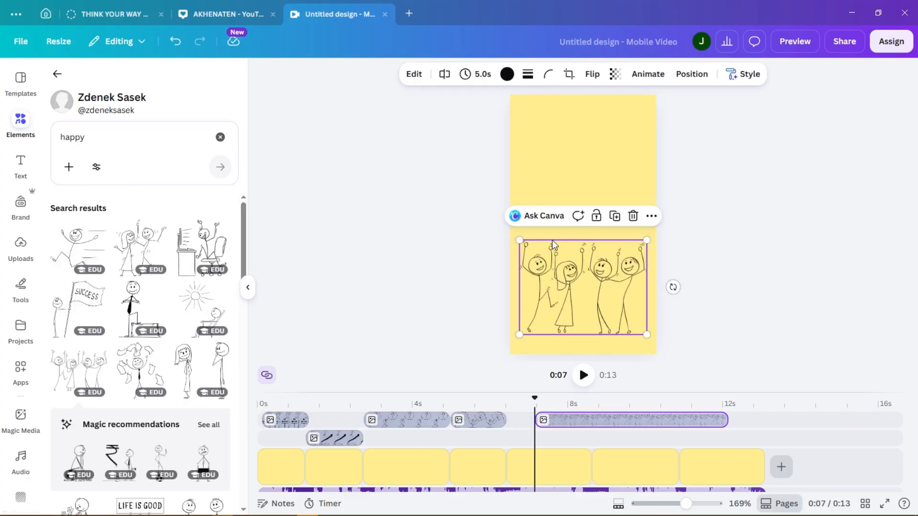
Fit the cheering group's clip to the fifth scene at 2.2 seconds and play that scene back.
left_click_drag(580, 433, 552, 431)
left_click_drag(697, 421, 593, 427)
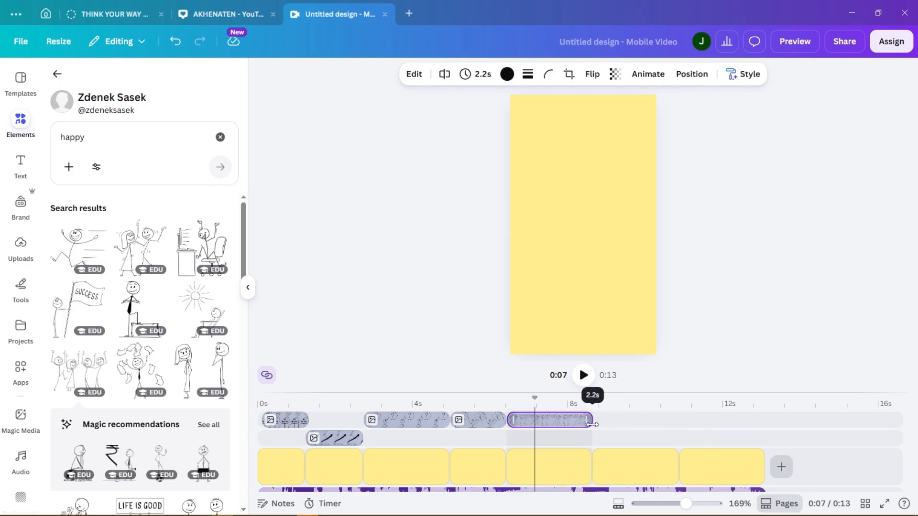
left_click(568, 461)
left_click(123, 144)
left_click(508, 403)
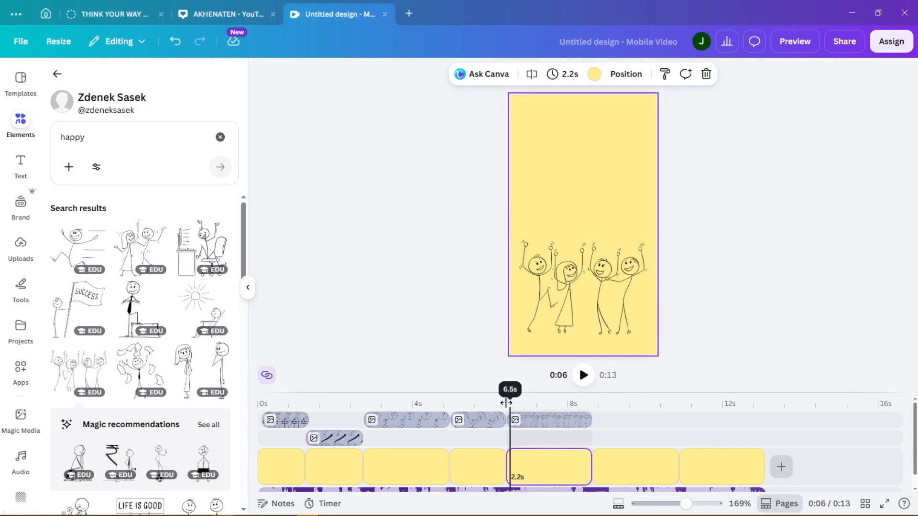
key("space")
left_click(506, 403)
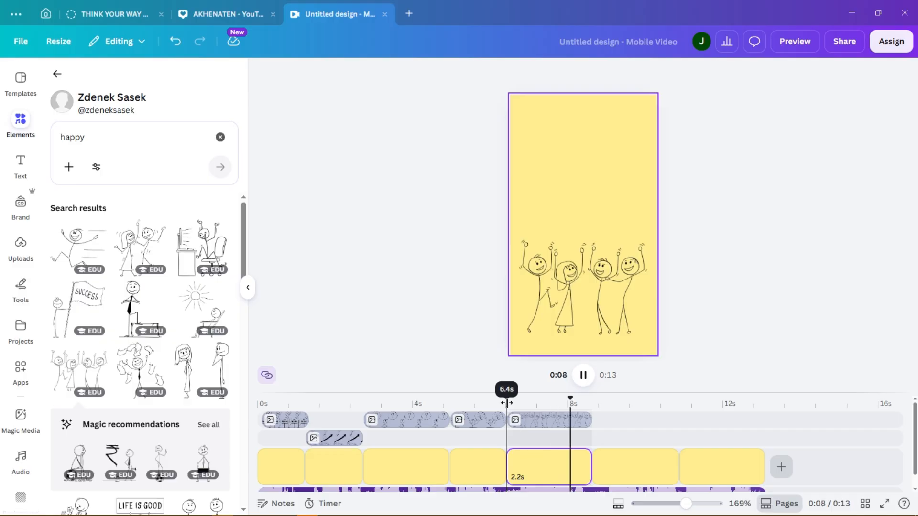
Apply the Breathe animation to the four cheering stick figures.
left_click(620, 116)
left_click(576, 300)
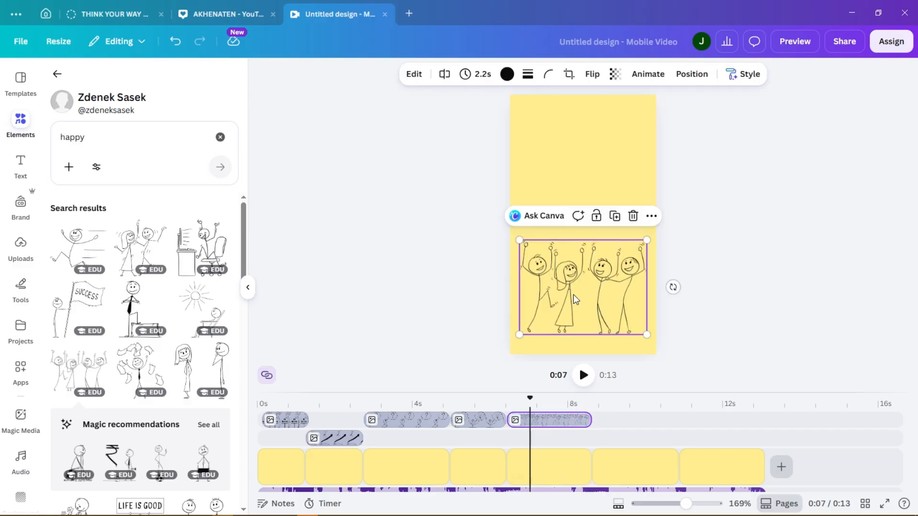
left_click(648, 73)
left_click(136, 392)
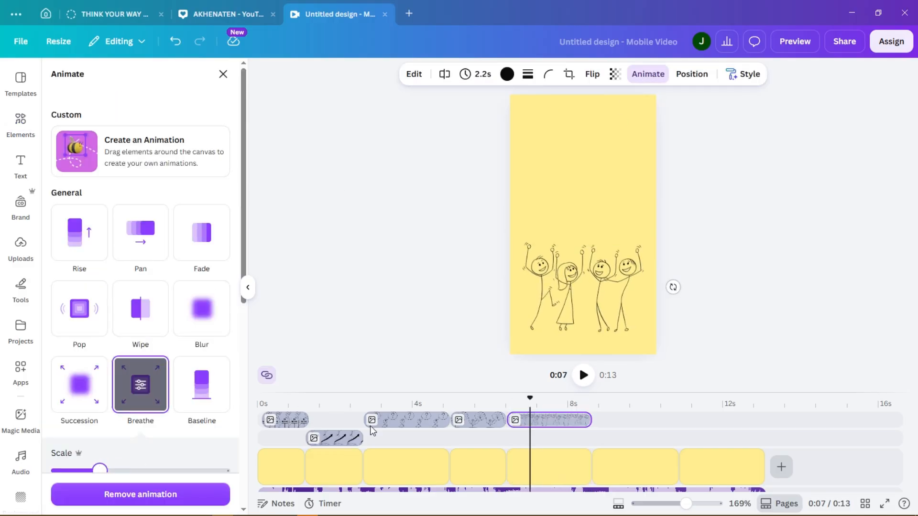
Play the narration from the sixth scene's start, return there, and search the creator's graphics for STRENGHT.
left_click(595, 420)
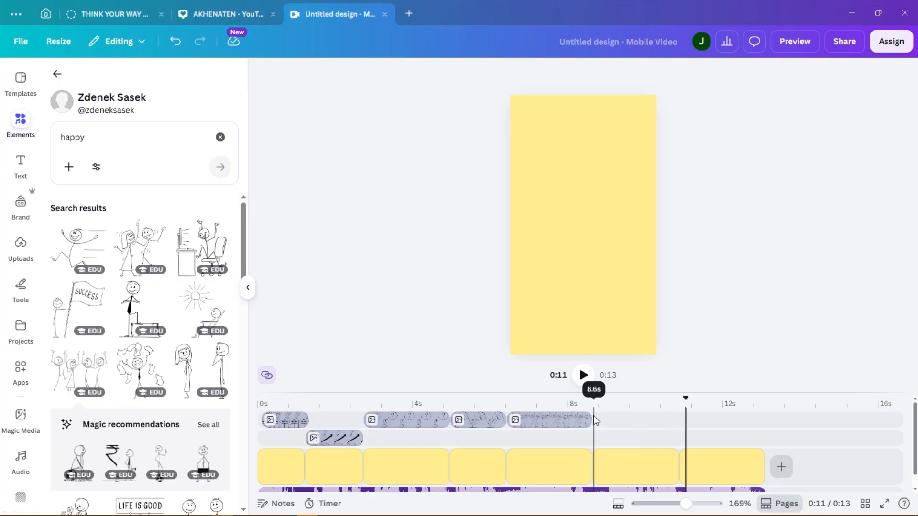
left_click(594, 417)
key("space")
key("space")
left_click(623, 456)
left_click(595, 418)
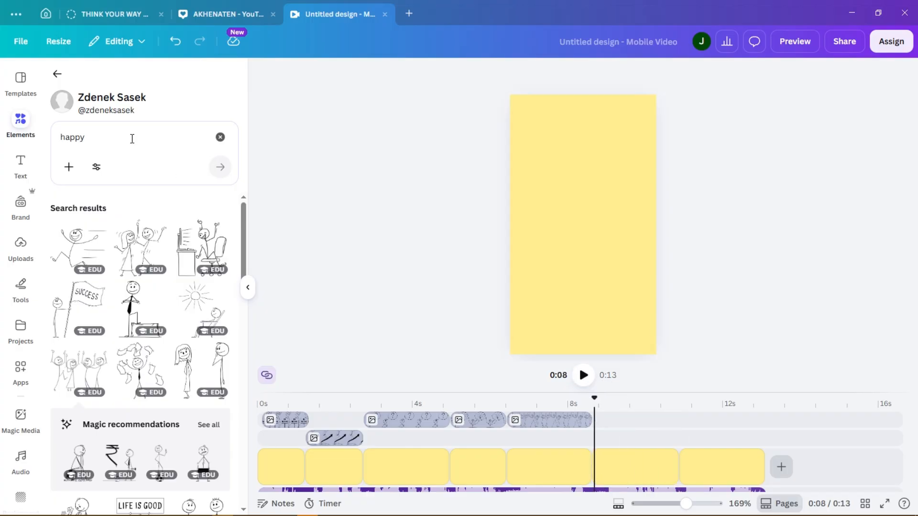
left_click_drag(131, 138, 55, 137)
type("stre")
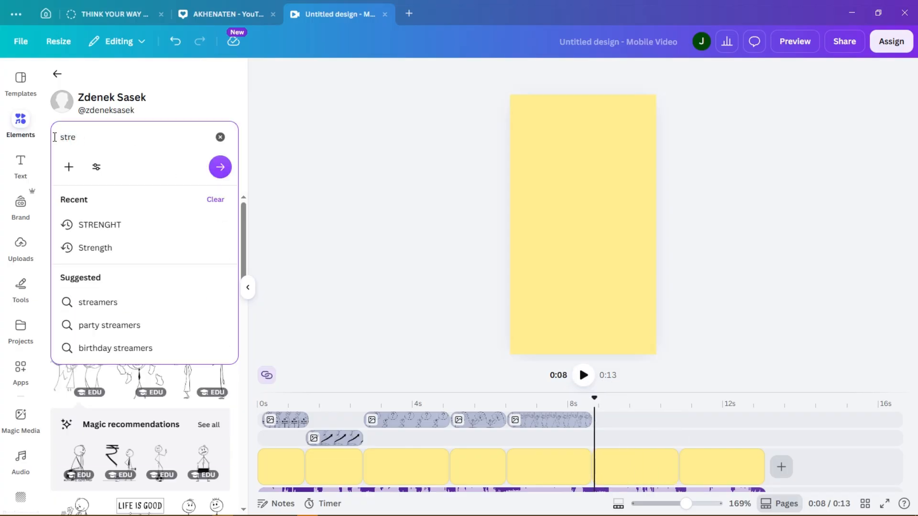
left_click(136, 234)
Add the figure pushing a boulder to the sixth scene, flipped horizontally and enlarged to most of the page width in the lower half.
left_click(83, 281)
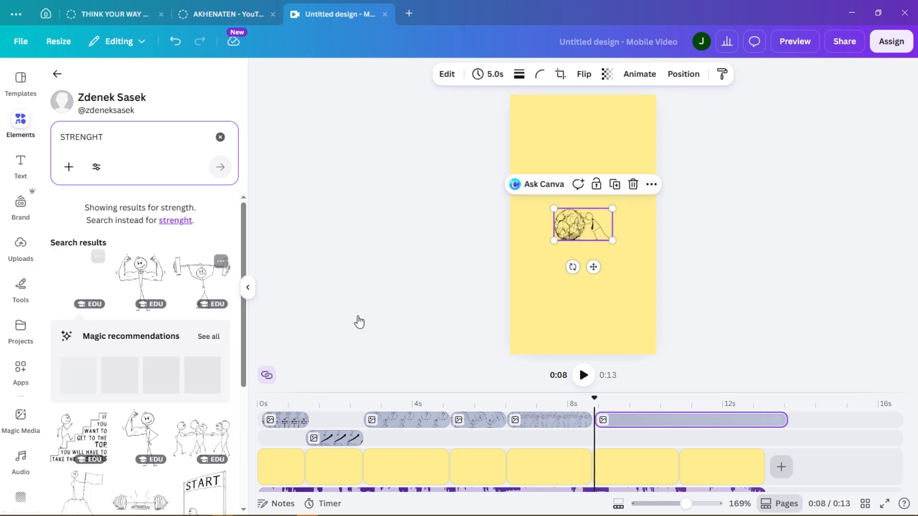
left_click_drag(612, 240, 627, 289)
left_click_drag(553, 257, 532, 297)
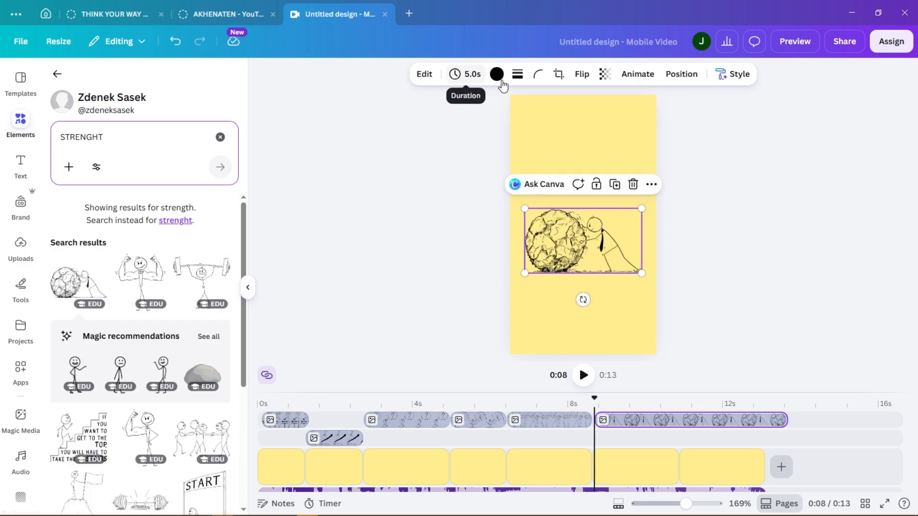
left_click(581, 74)
left_click(592, 98)
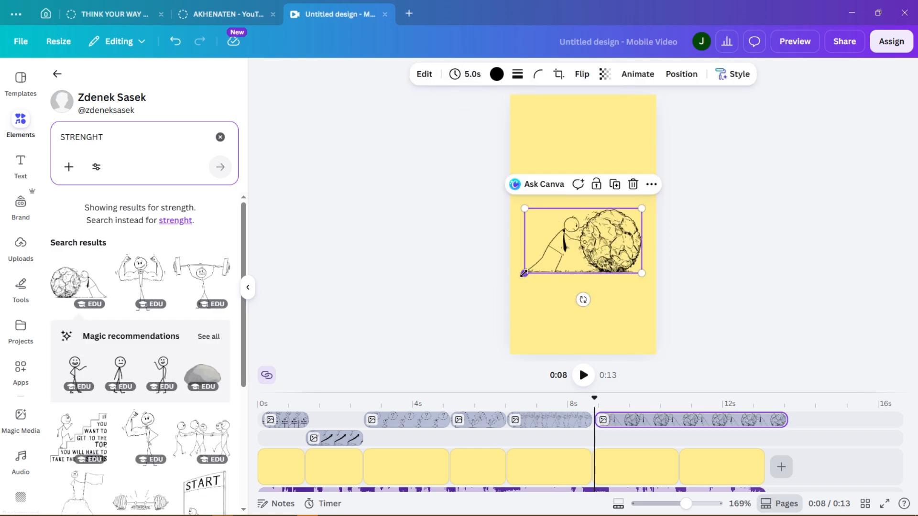
left_click_drag(570, 227, 565, 267)
Apply the Pan animation to the boulder figure at the lowest speed.
left_click(638, 74)
left_click(140, 233)
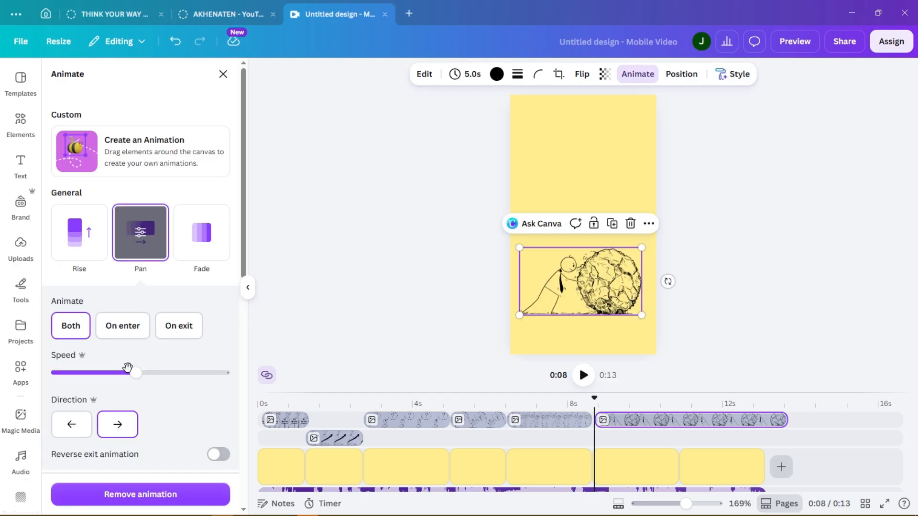
left_click_drag(132, 373, 57, 372)
Align the boulder figure's clip with the sixth scene's start and shorten it to 2.3 seconds.
left_click_drag(630, 420, 624, 417)
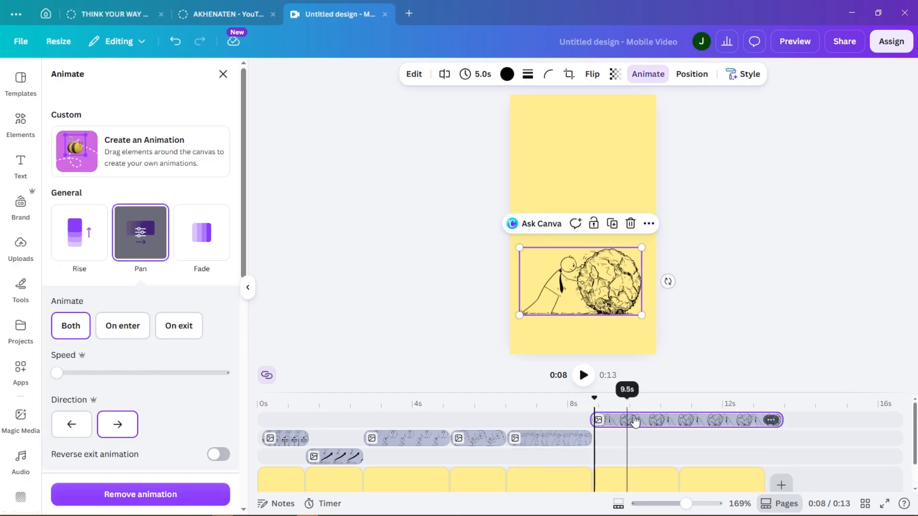
left_click(576, 421)
key("space")
left_click_drag(783, 420, 679, 421)
left_click(679, 406)
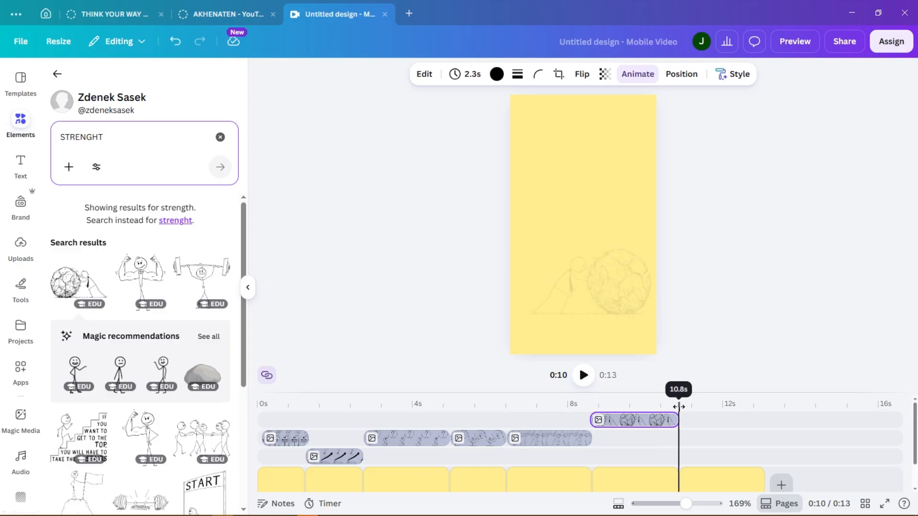
Play the narration's last phrase and search the creator's graphics for "i can do this".
key("space")
left_click(143, 154)
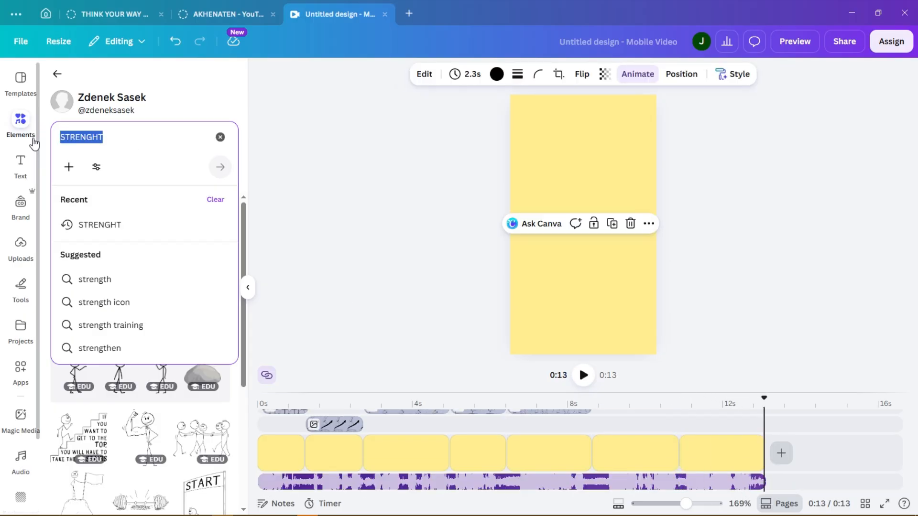
type("i ca")
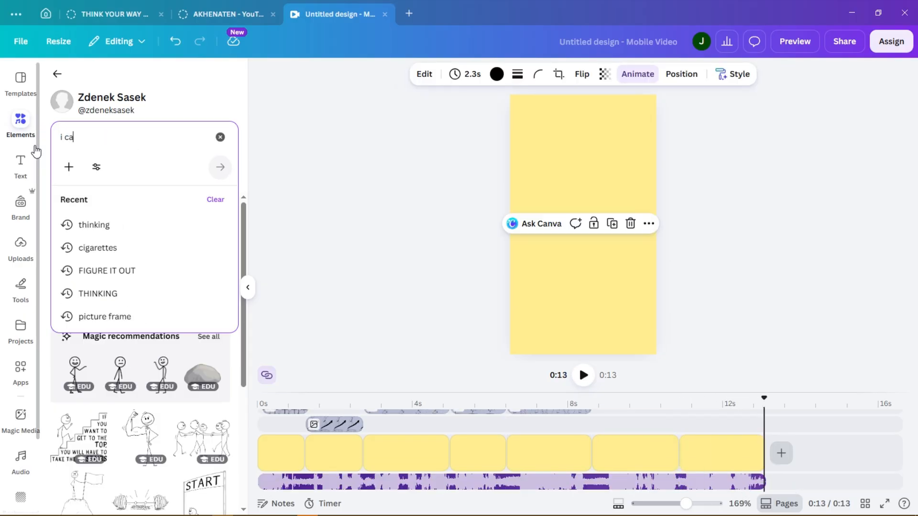
type("n do this")
key("Return")
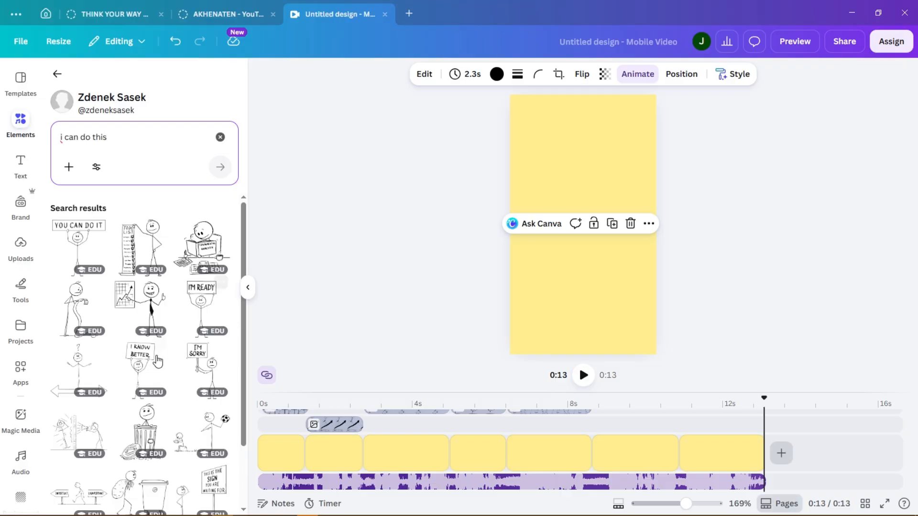
Add the figure holding the I KNOW BETTER sign to the seventh scene and trim its clip to 2.2 seconds.
left_click_drag(141, 366, 682, 420)
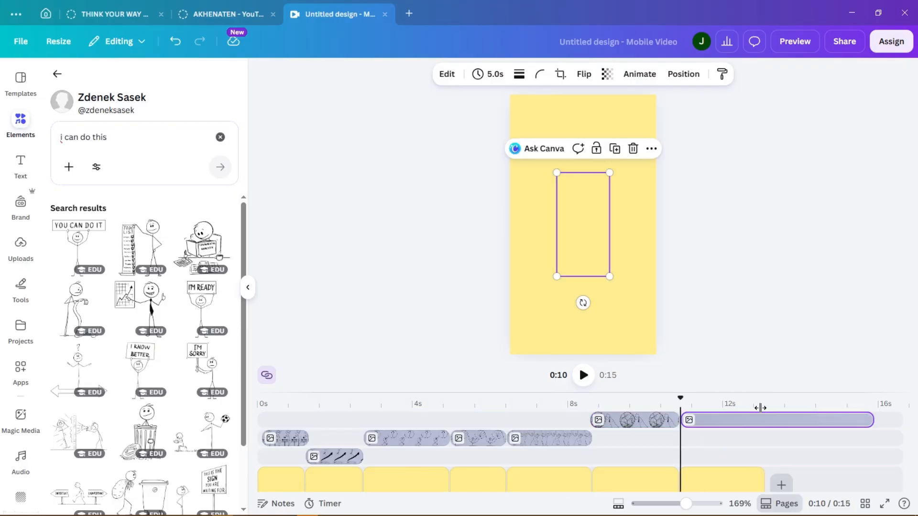
left_click_drag(877, 420, 768, 422)
left_click(705, 450)
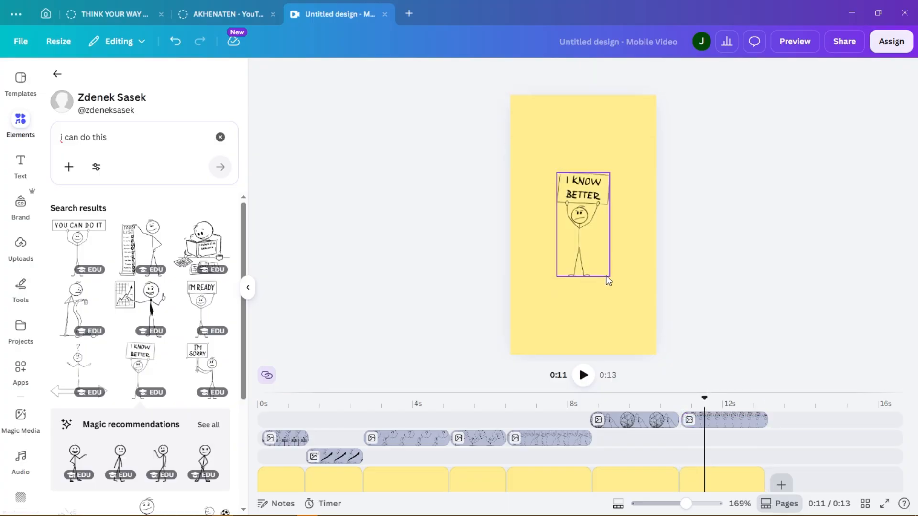
Enlarge the I KNOW BETTER figure in the page's lower half and apply the Breathe animation to it.
left_click(608, 275)
left_click_drag(610, 276, 623, 299)
left_click_drag(558, 299, 553, 307)
left_click_drag(590, 246, 585, 278)
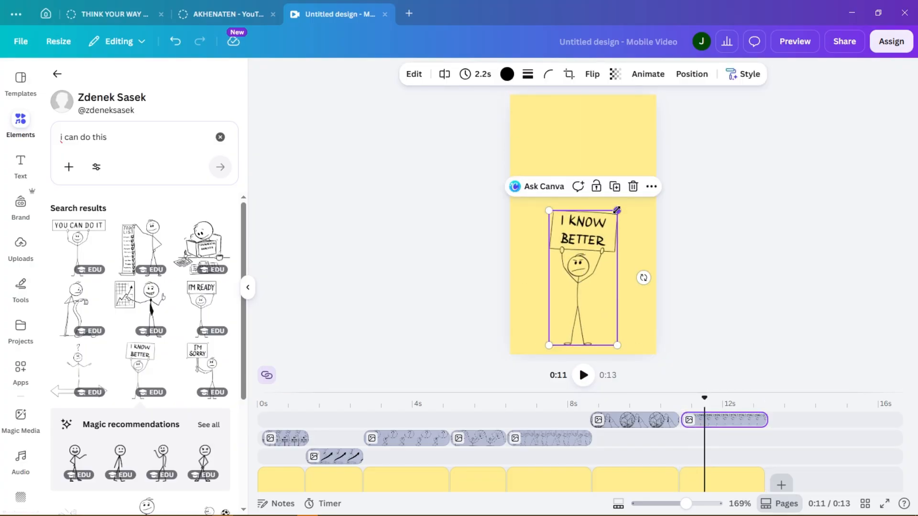
left_click(648, 74)
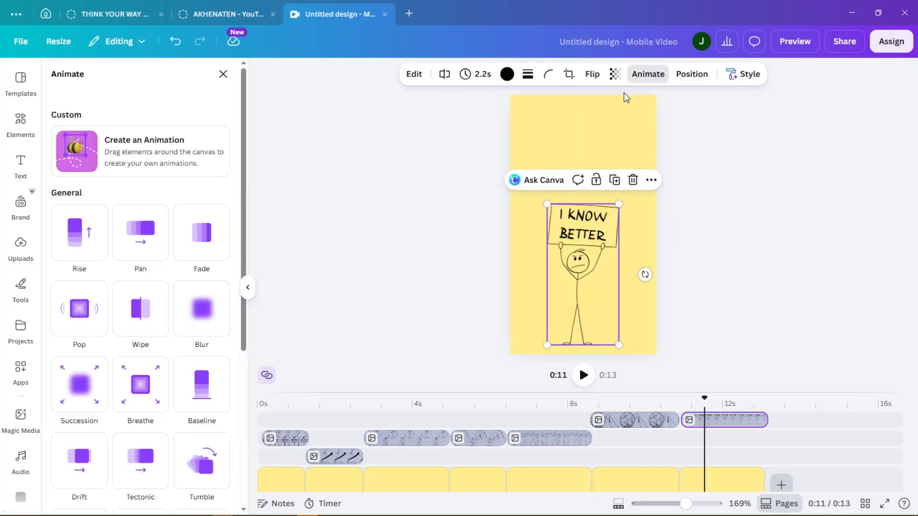
left_click(156, 380)
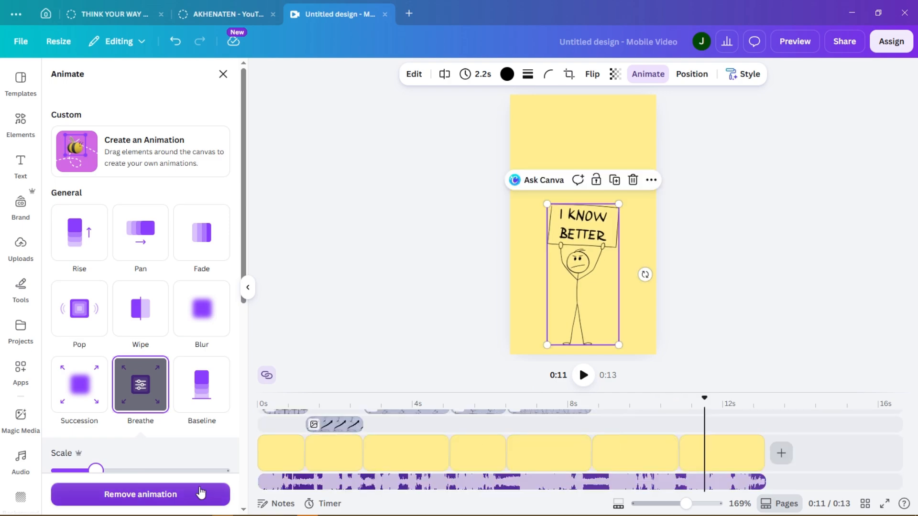
Play the whole video from the beginning to review all seven animated scenes.
left_click(258, 428)
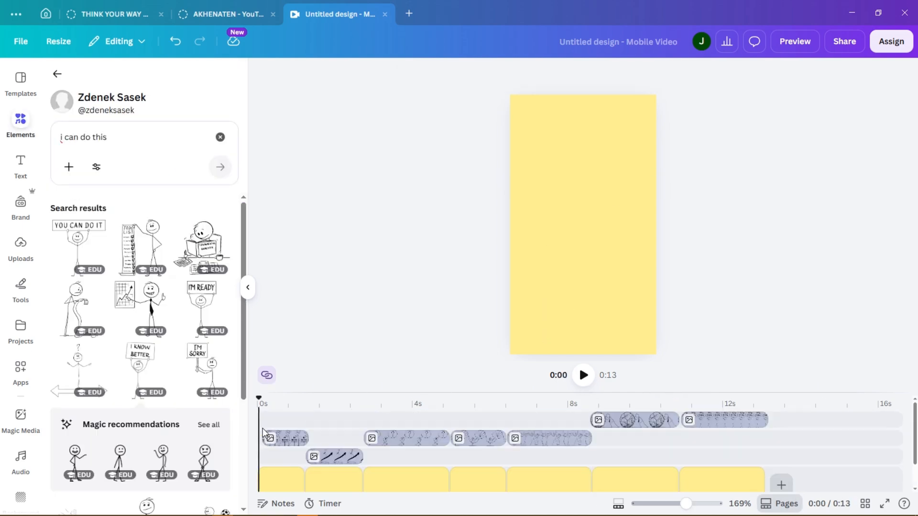
key("space")
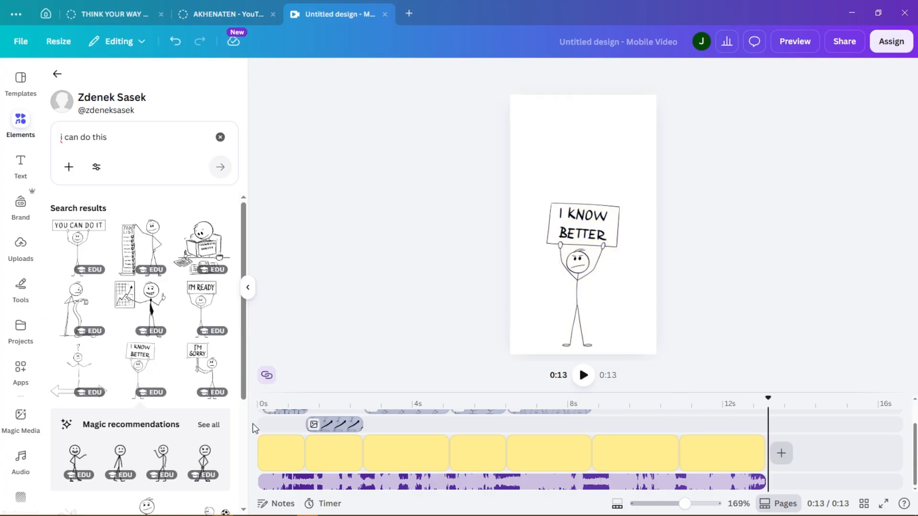
left_click(696, 419)
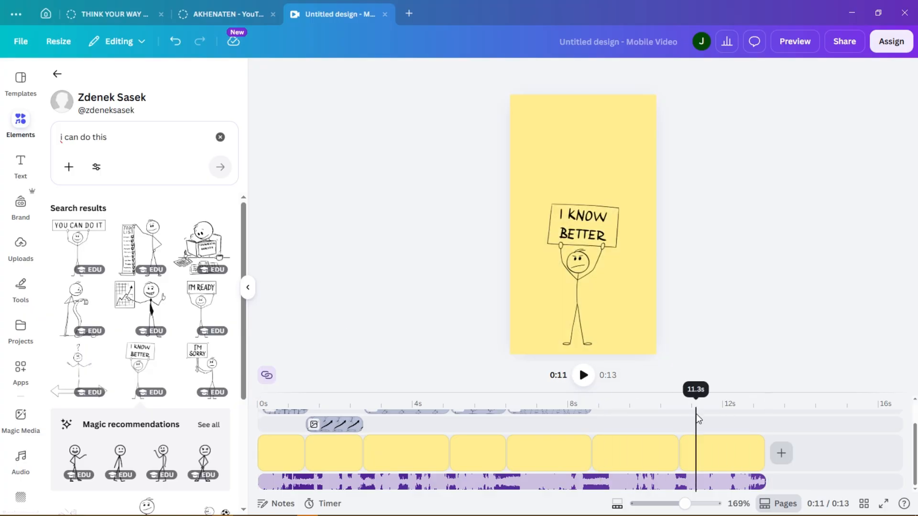
Download the design as an MP4 video at 1080p (HD) quality.
left_click(840, 43)
left_click(765, 326)
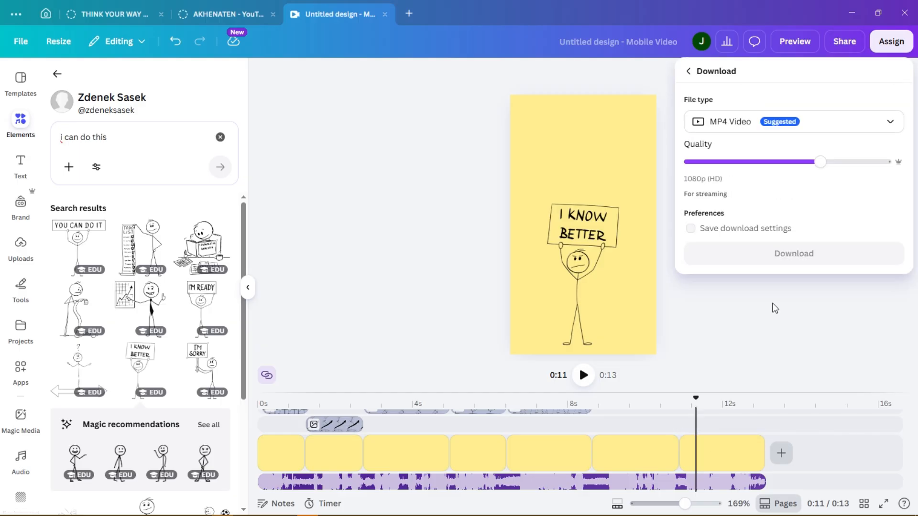
left_click(867, 123)
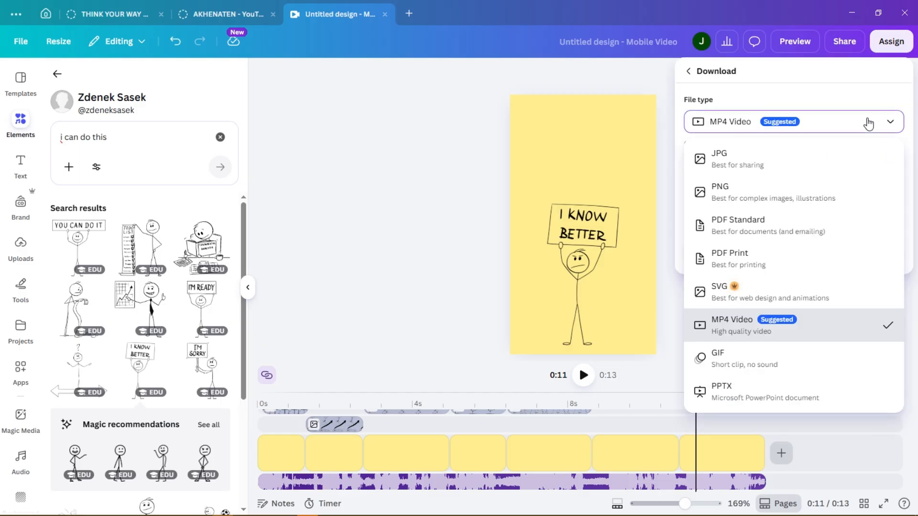
left_click(868, 124)
left_click(696, 254)
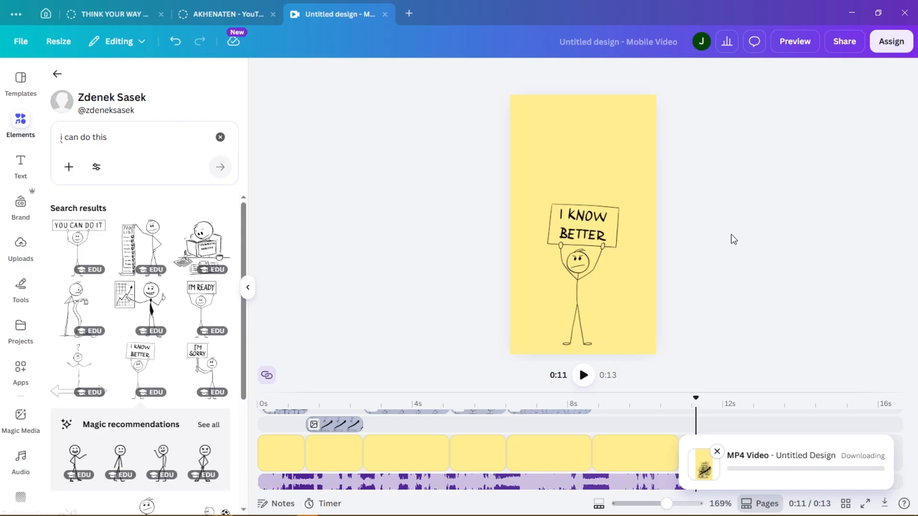